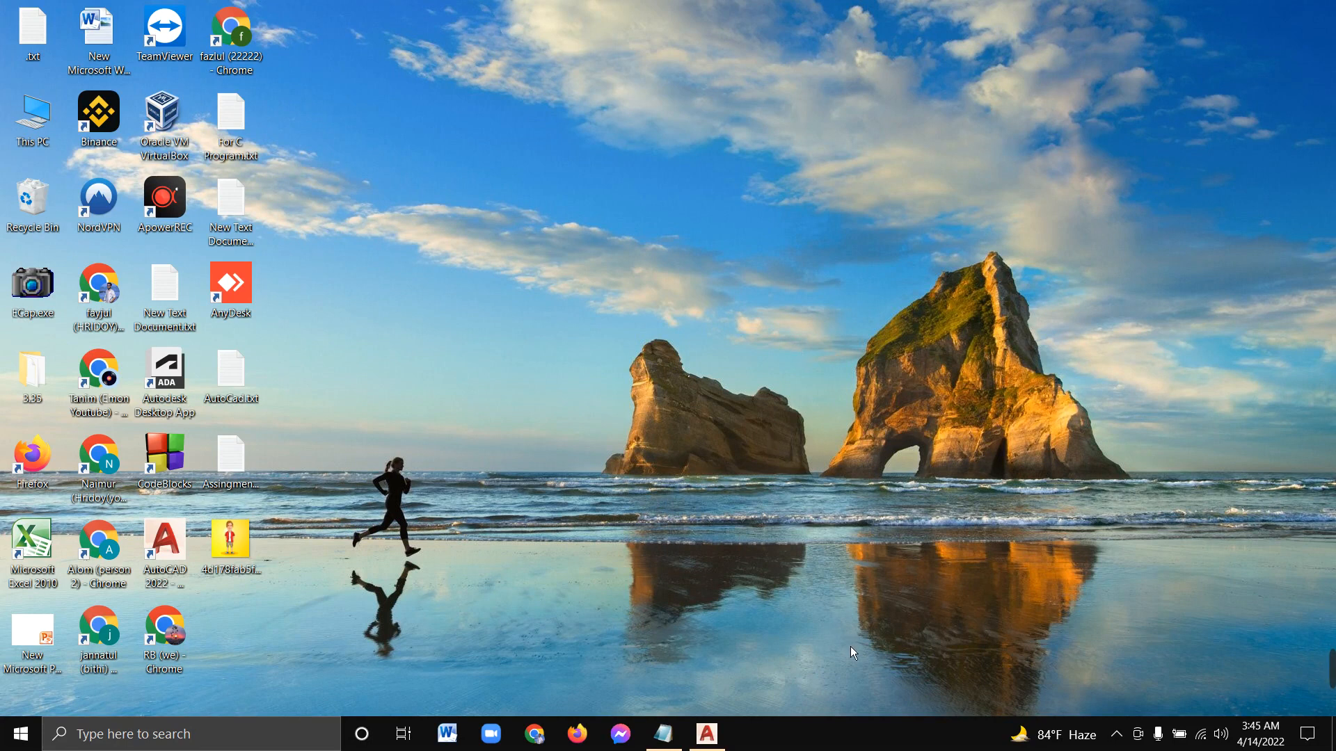
- Switch to AutoCAD and open the Standard dimension style for modification with the DIMSTYLE command
left_click(706, 734)
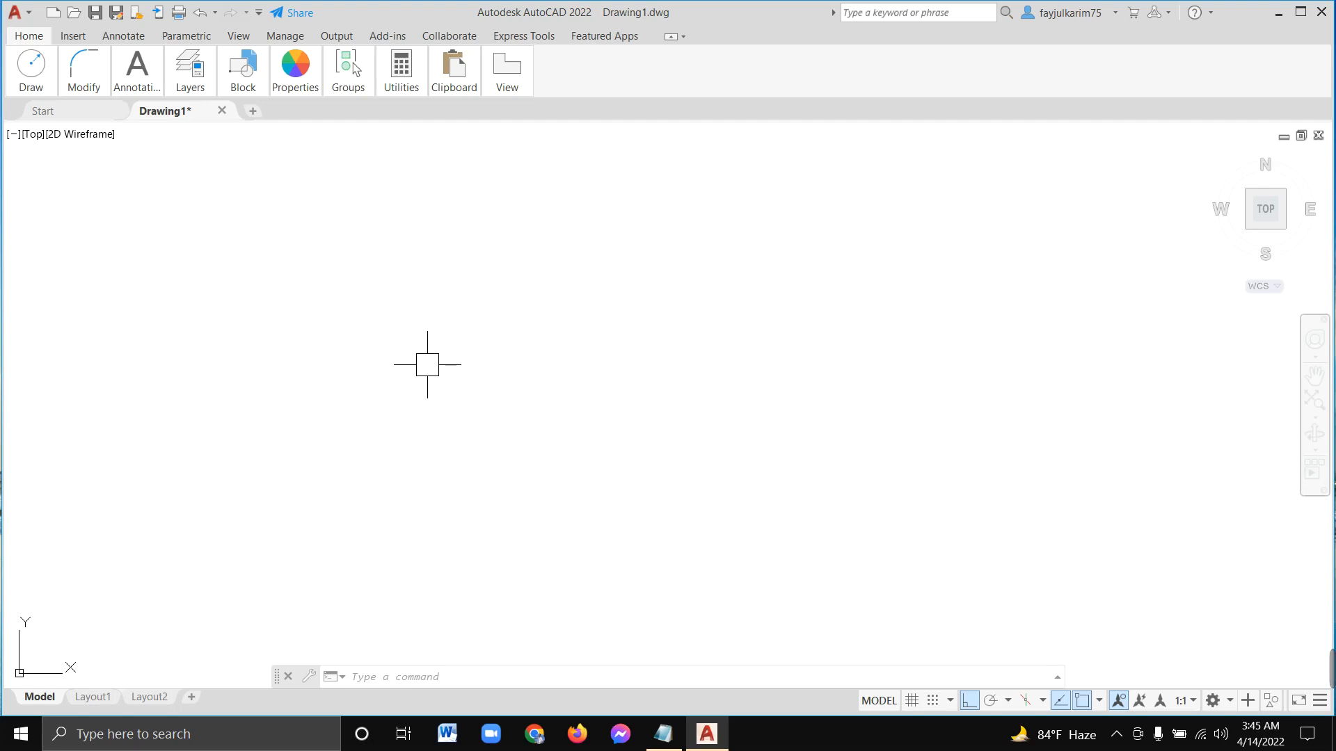
type("D")
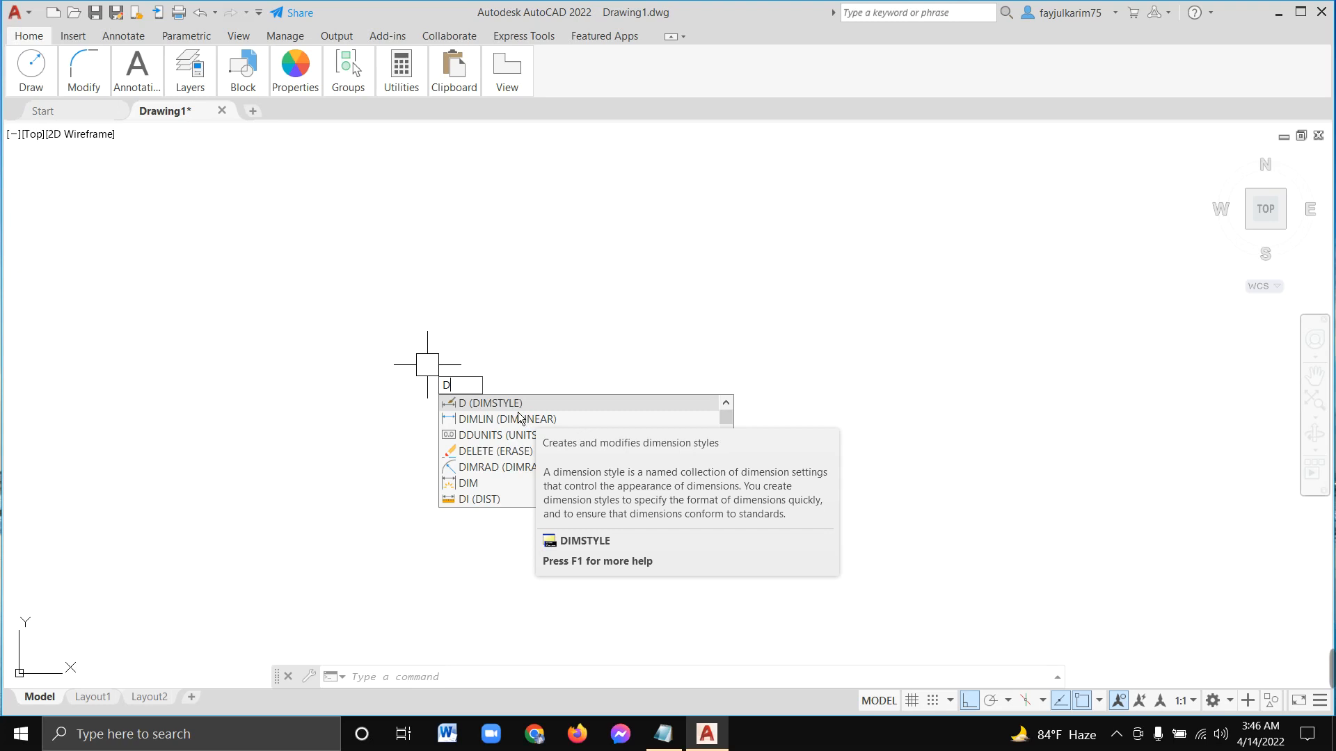
key("Return")
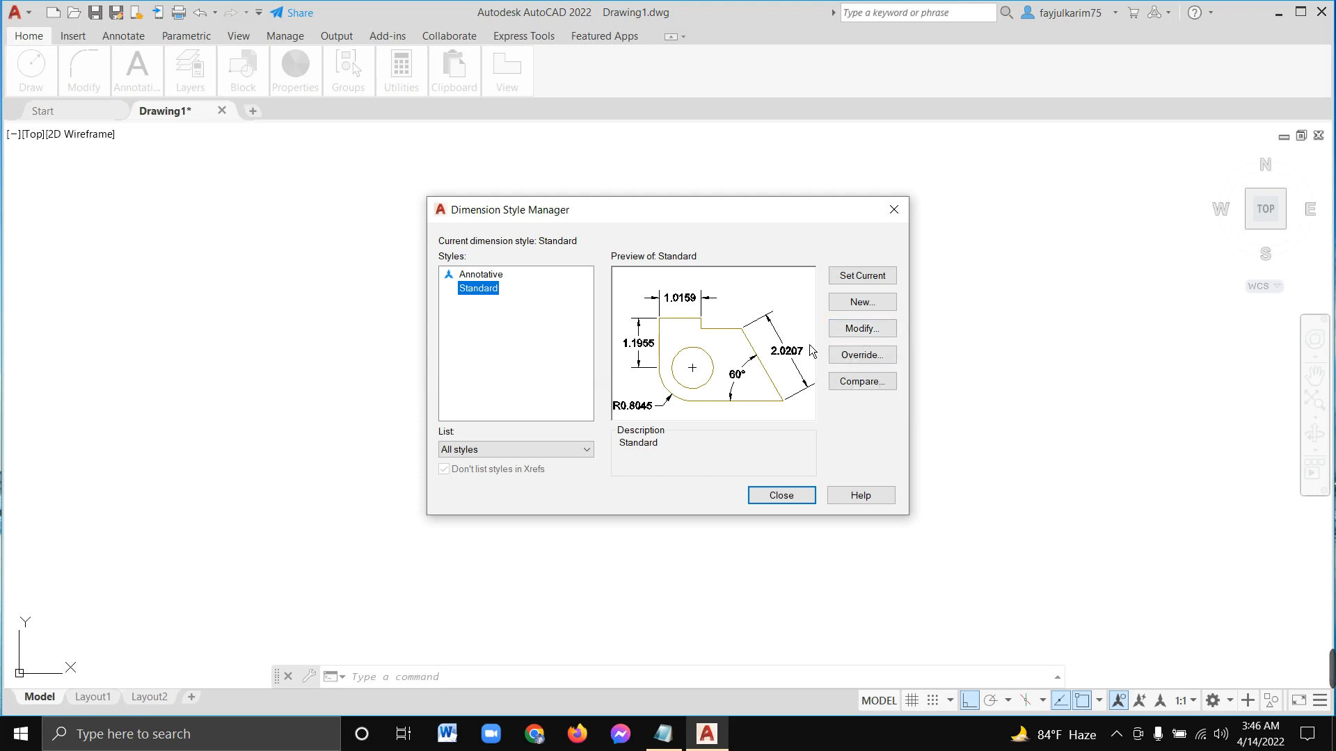
left_click(874, 333)
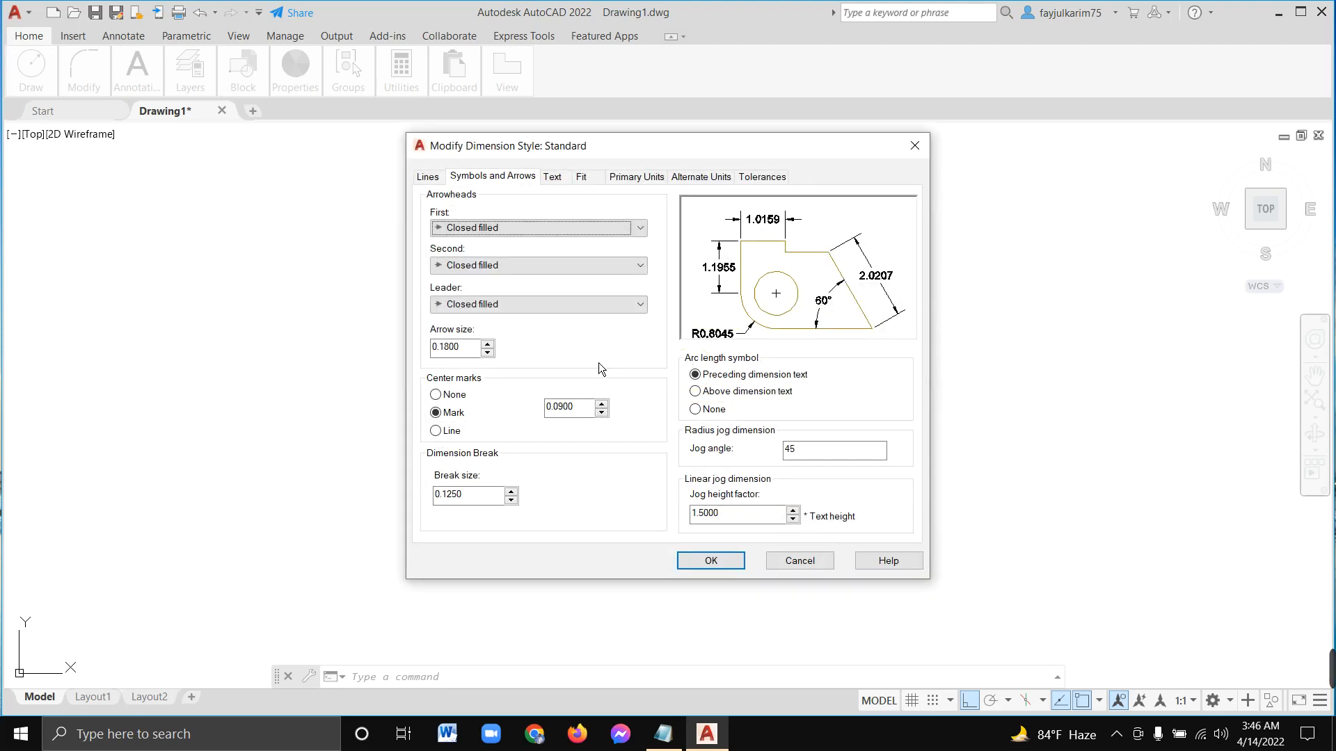
- Look through the style's line, symbol and arrow, text, fit, primary unit, alternate unit and tolerance settings
left_click(435, 185)
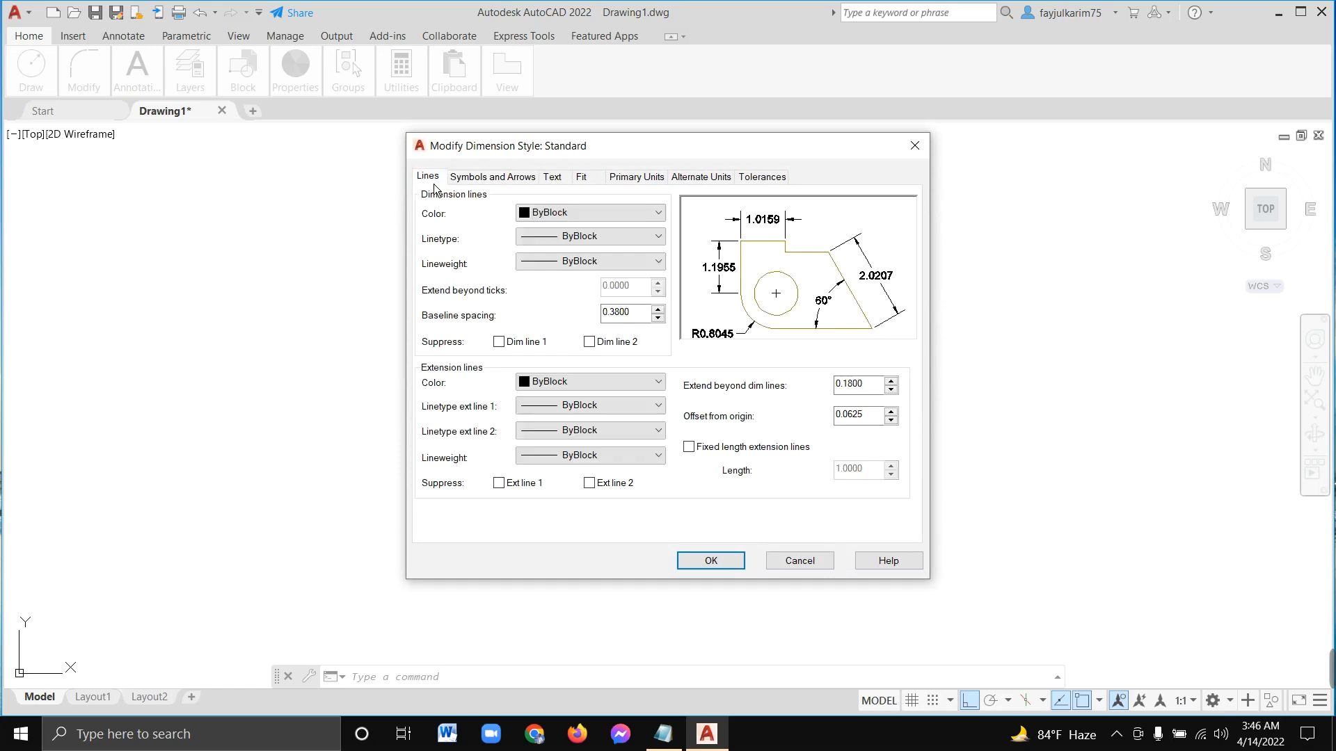
left_click(494, 186)
left_click(553, 186)
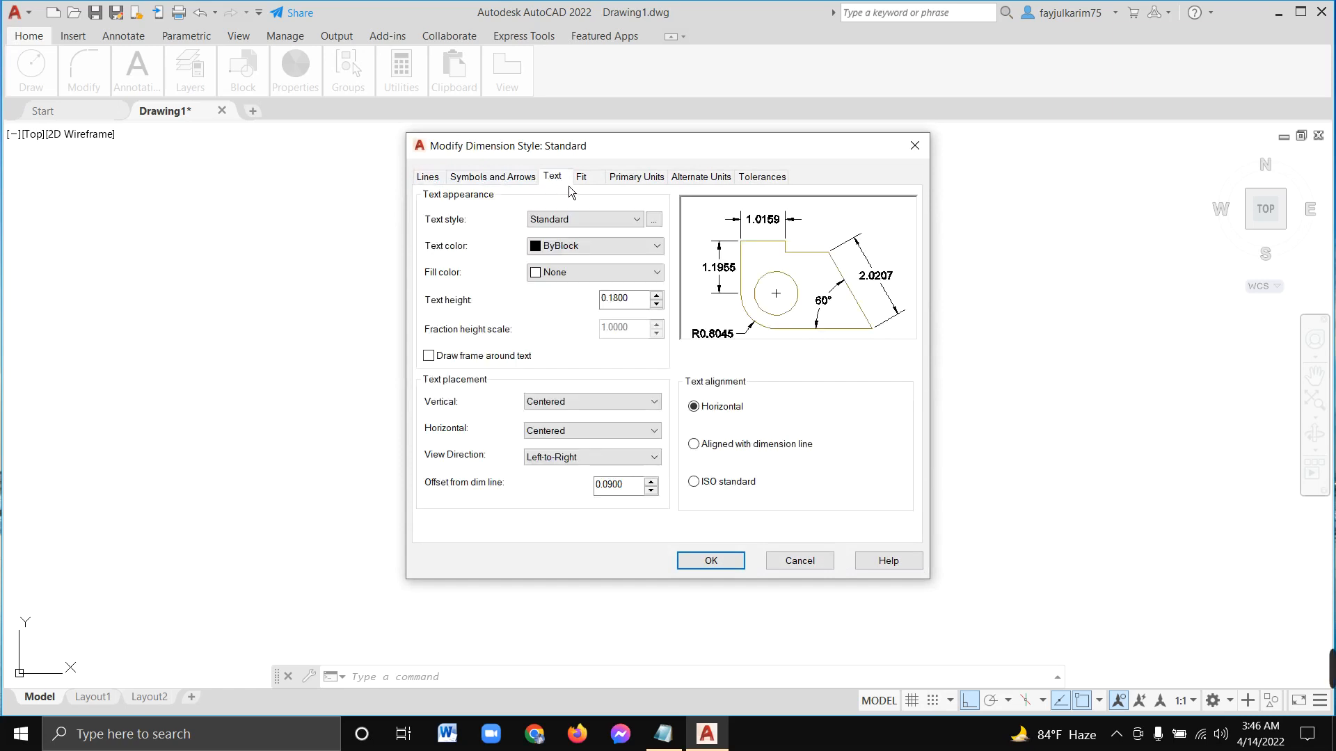
left_click(581, 186)
left_click(642, 186)
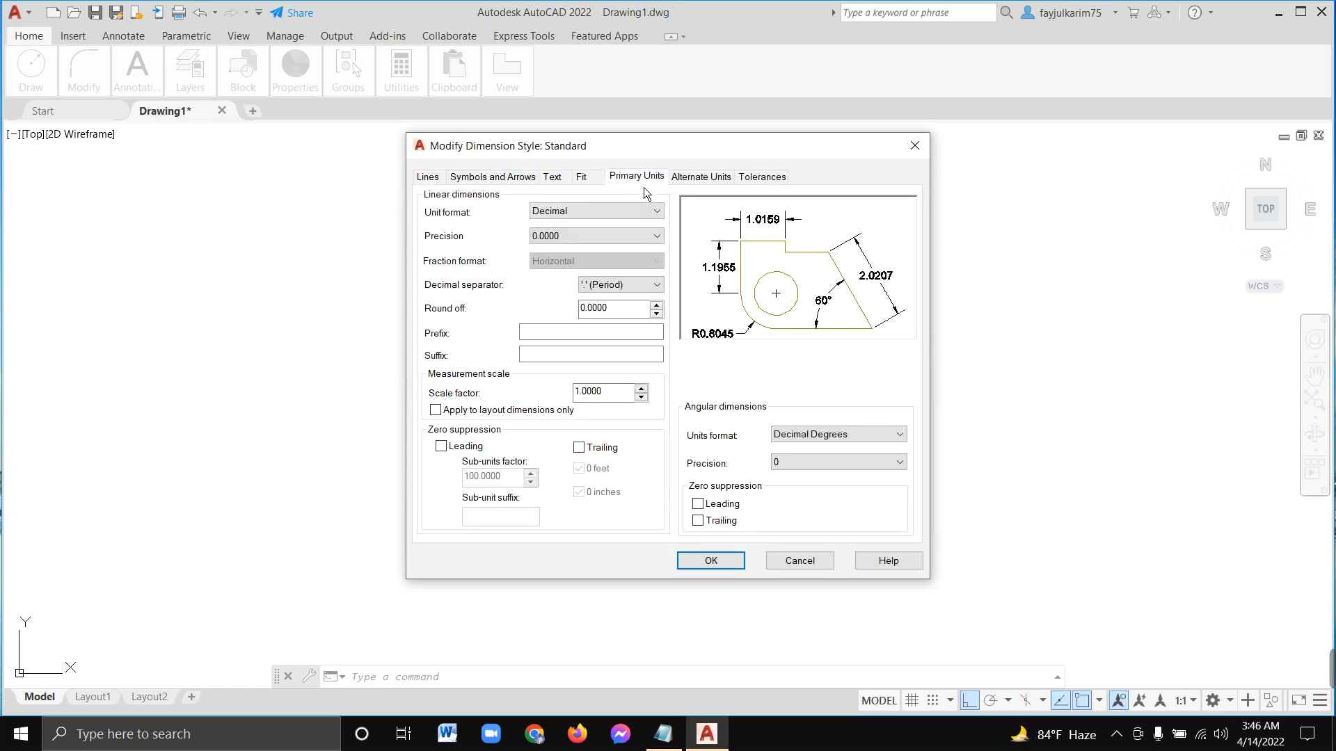
left_click(696, 185)
left_click(787, 185)
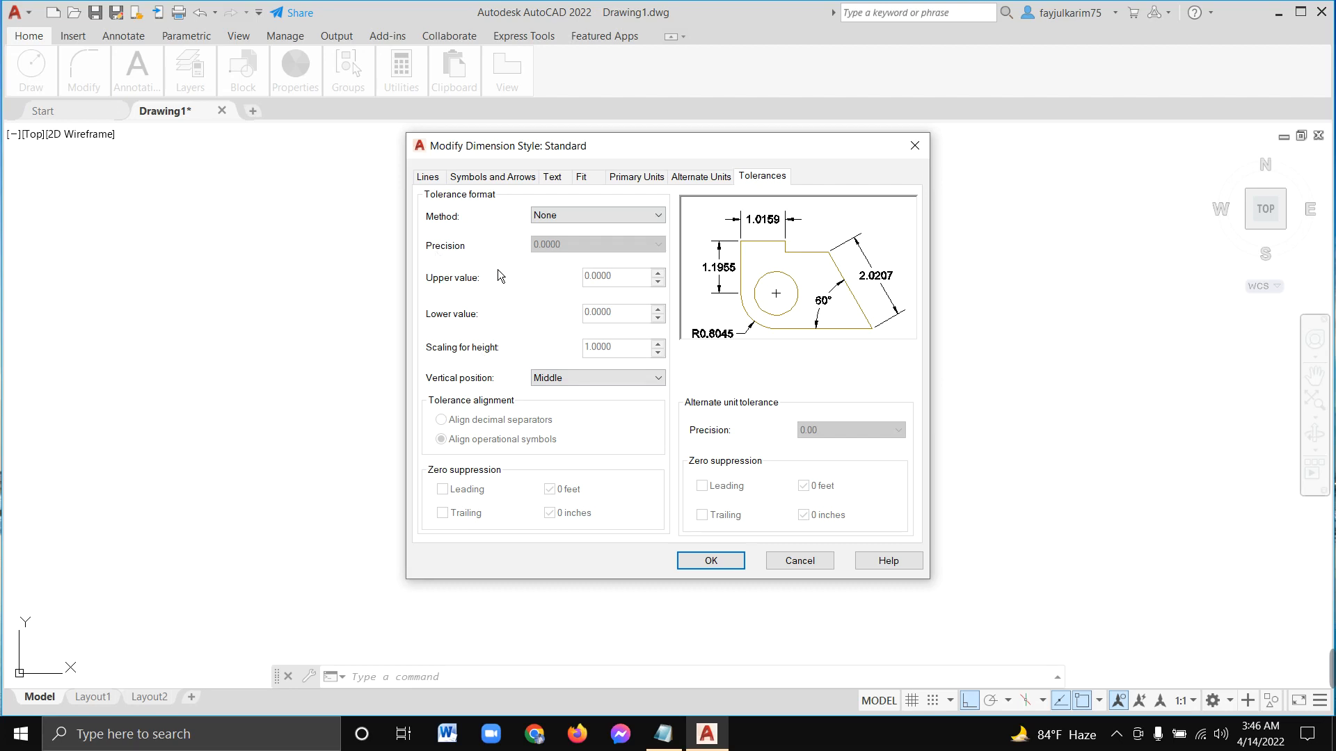
- Choose ByBlock for both the color and the linetype of the dimension lines
left_click(429, 179)
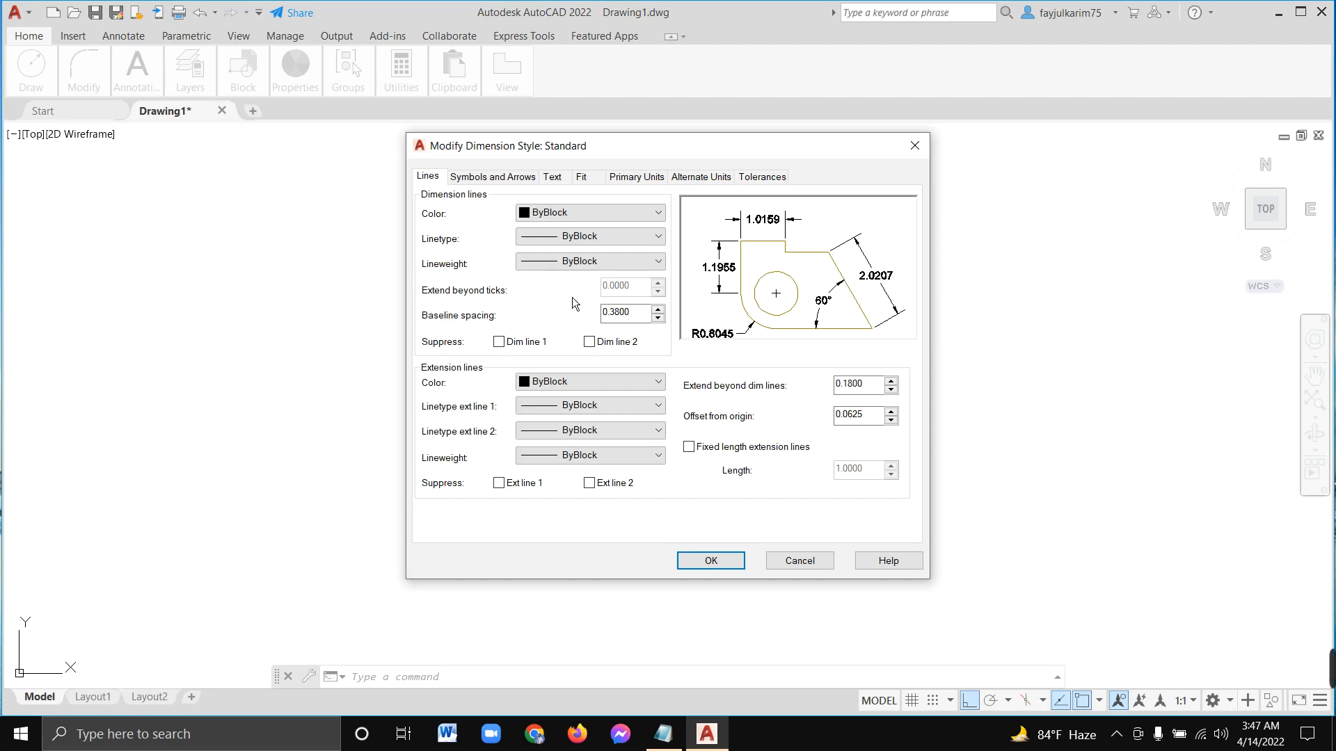
left_click(611, 217)
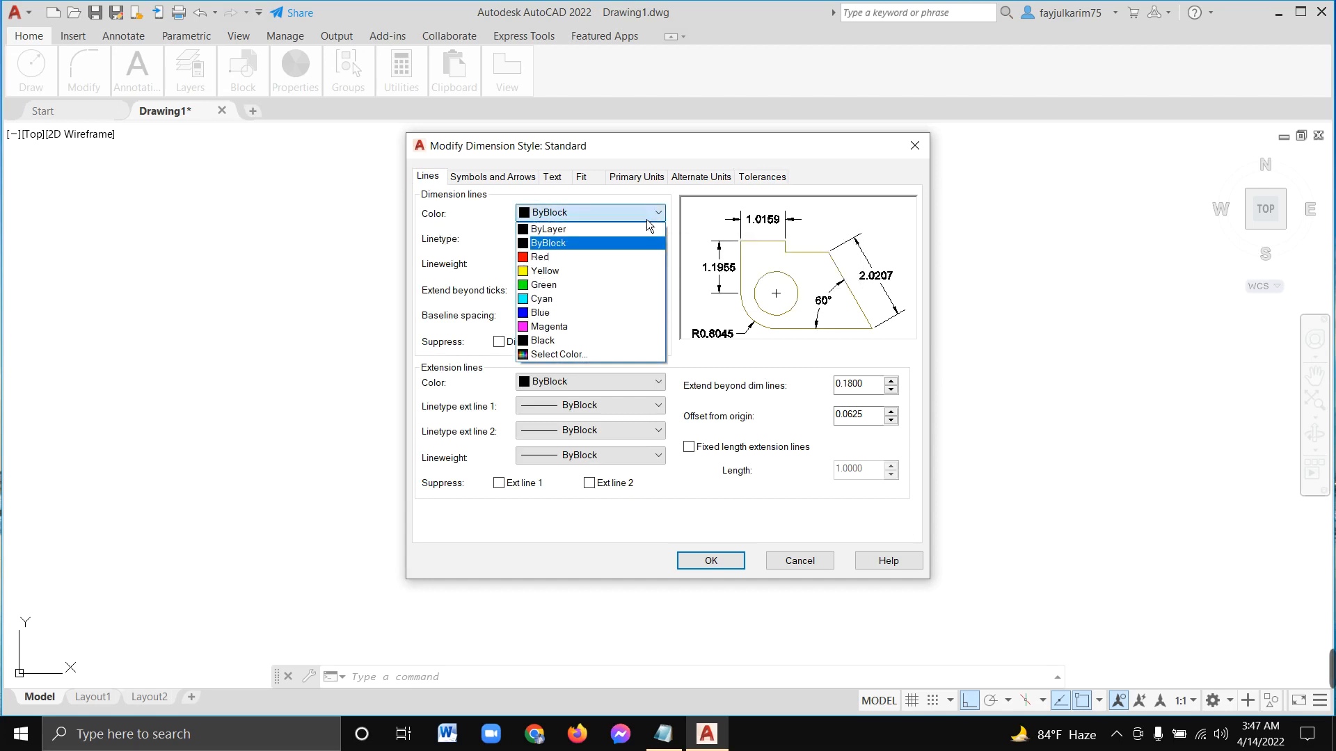
left_click(603, 247)
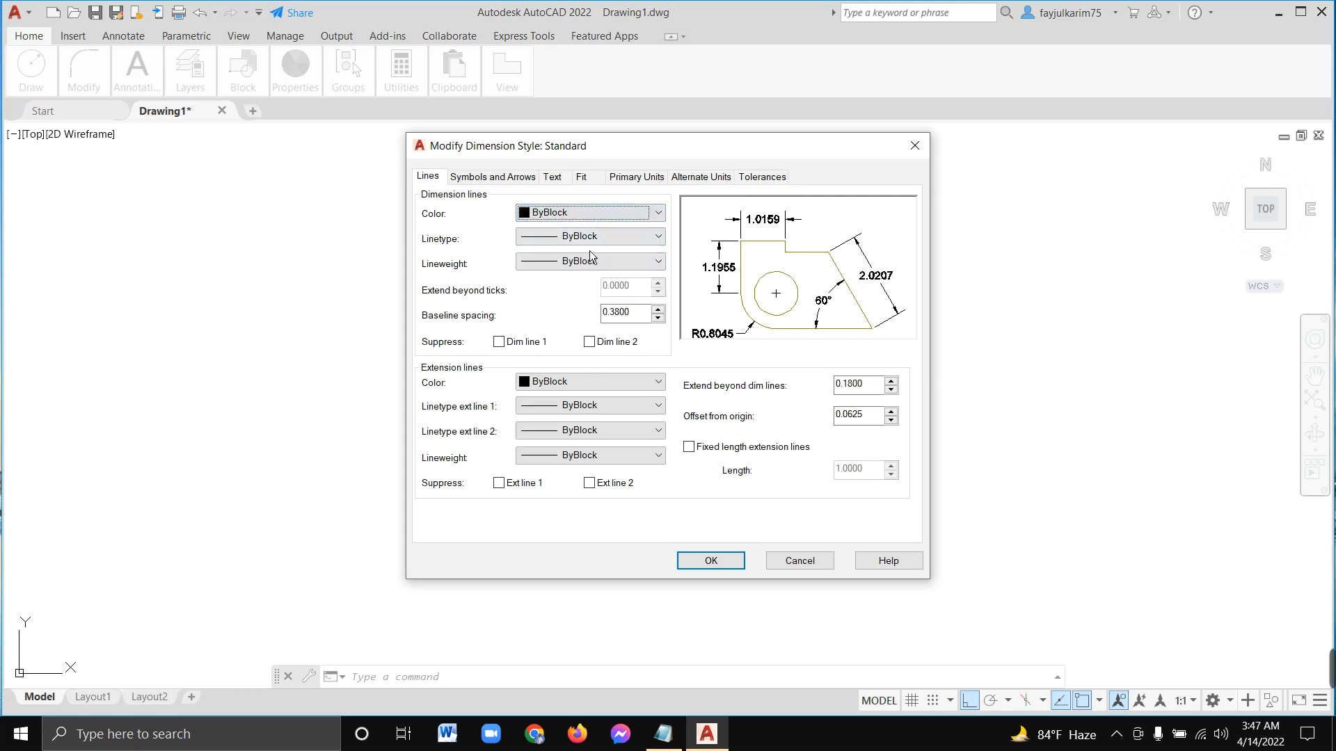
left_click(660, 238)
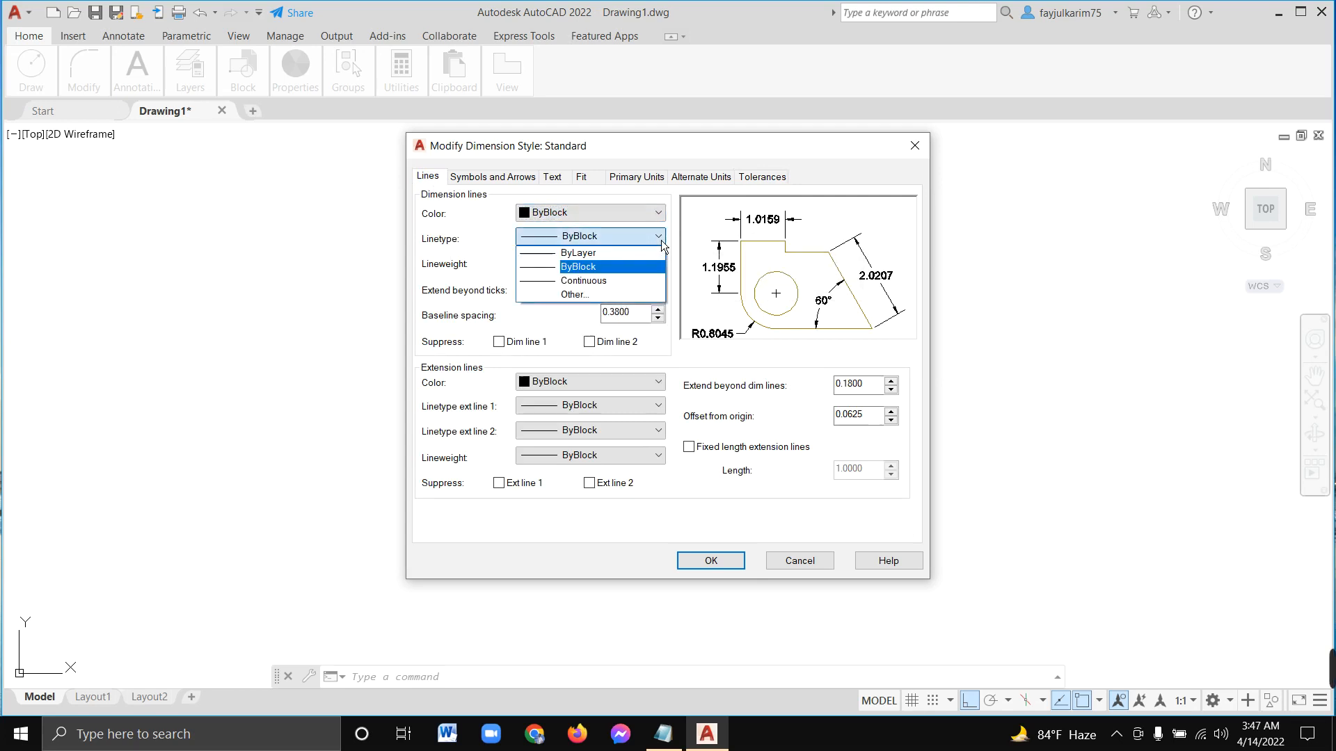
left_click(609, 270)
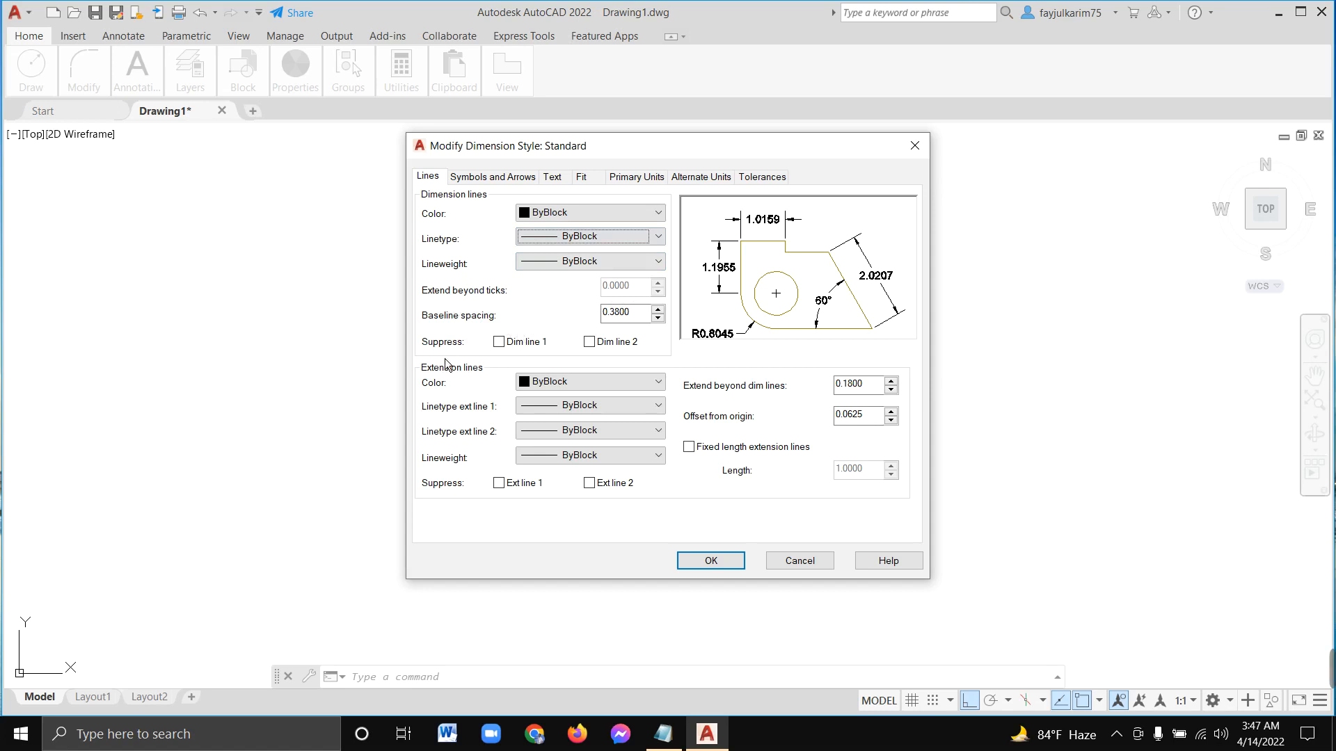
- Try suppressing Dim line 1 and Dim line 2 to compare the preview, and turn both suppressions off again
left_click(507, 349)
left_click(599, 348)
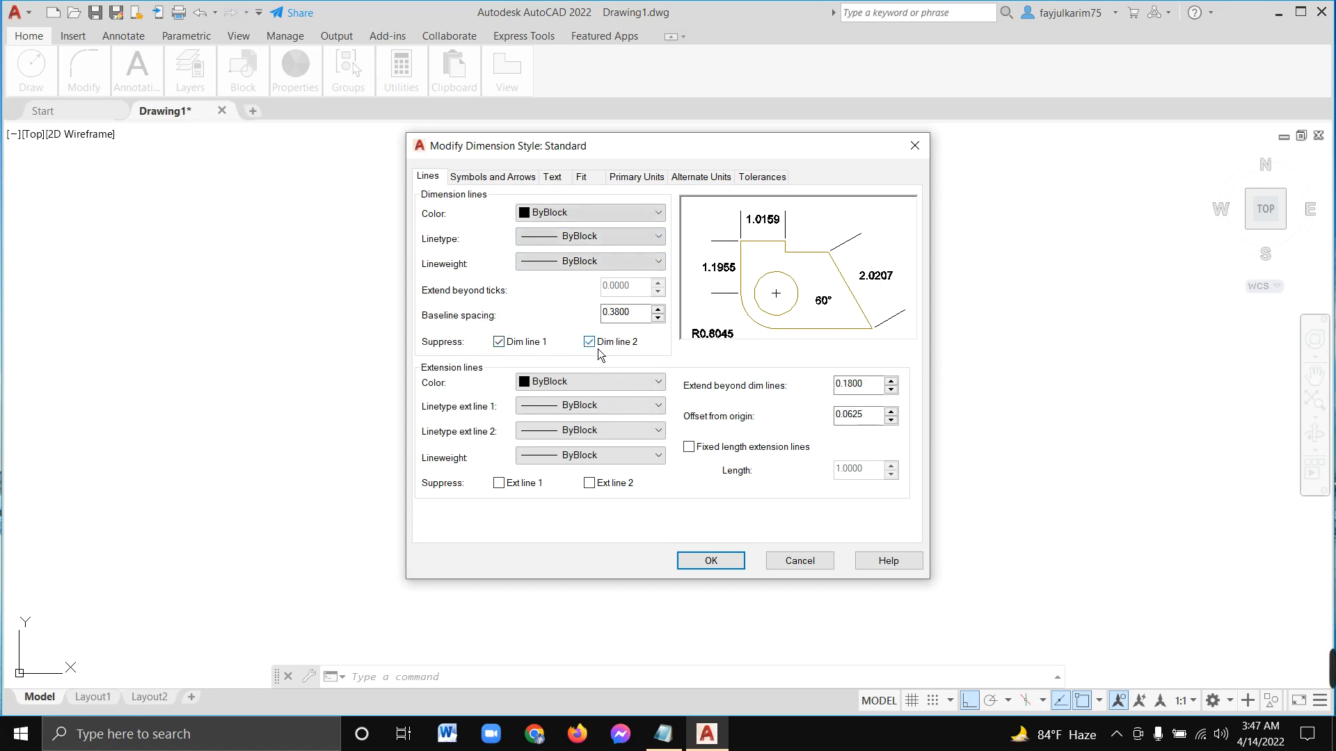
left_click(508, 348)
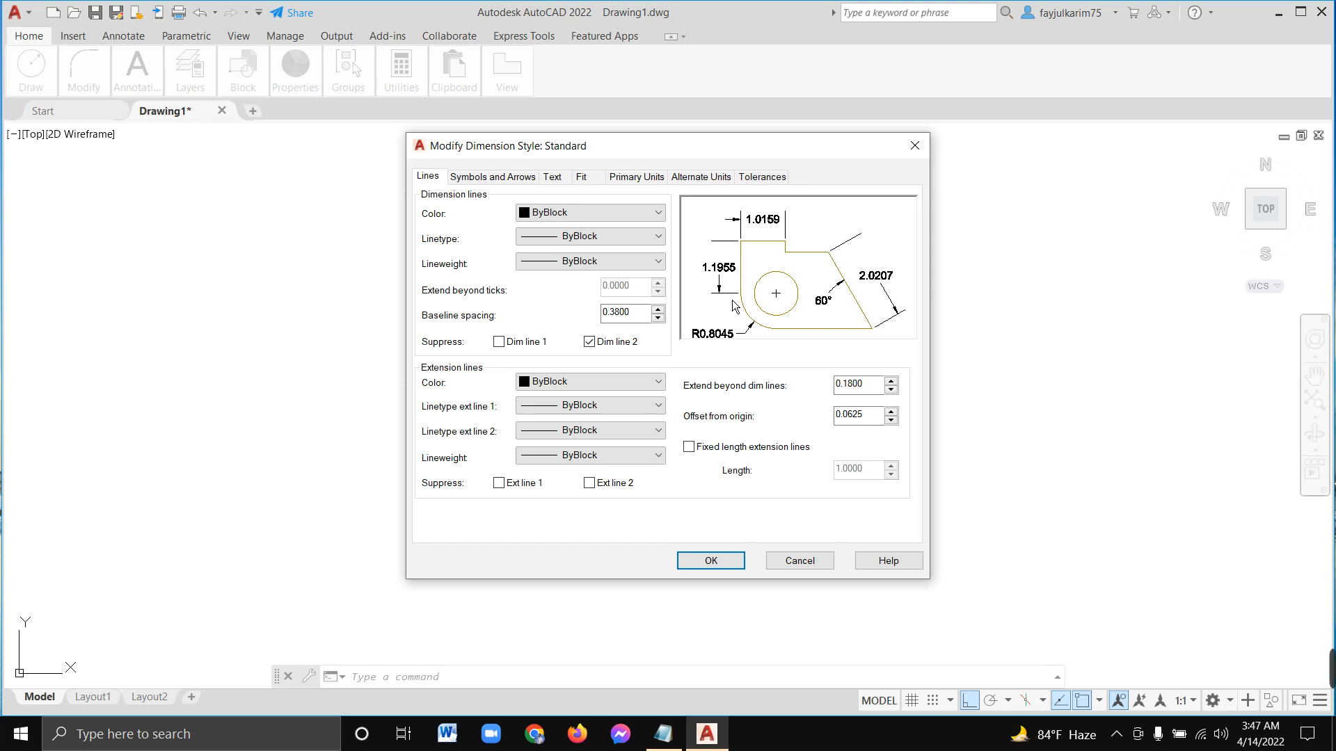
left_click(506, 348)
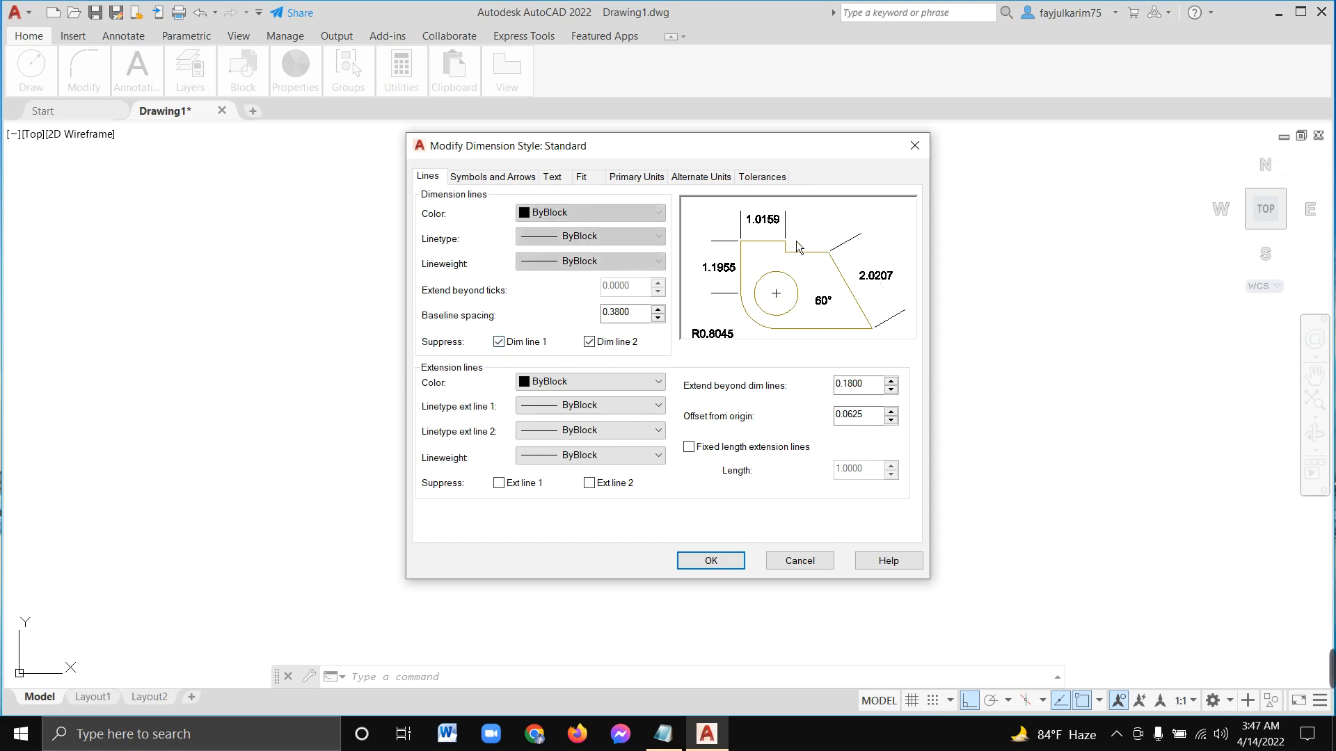
left_click(503, 345)
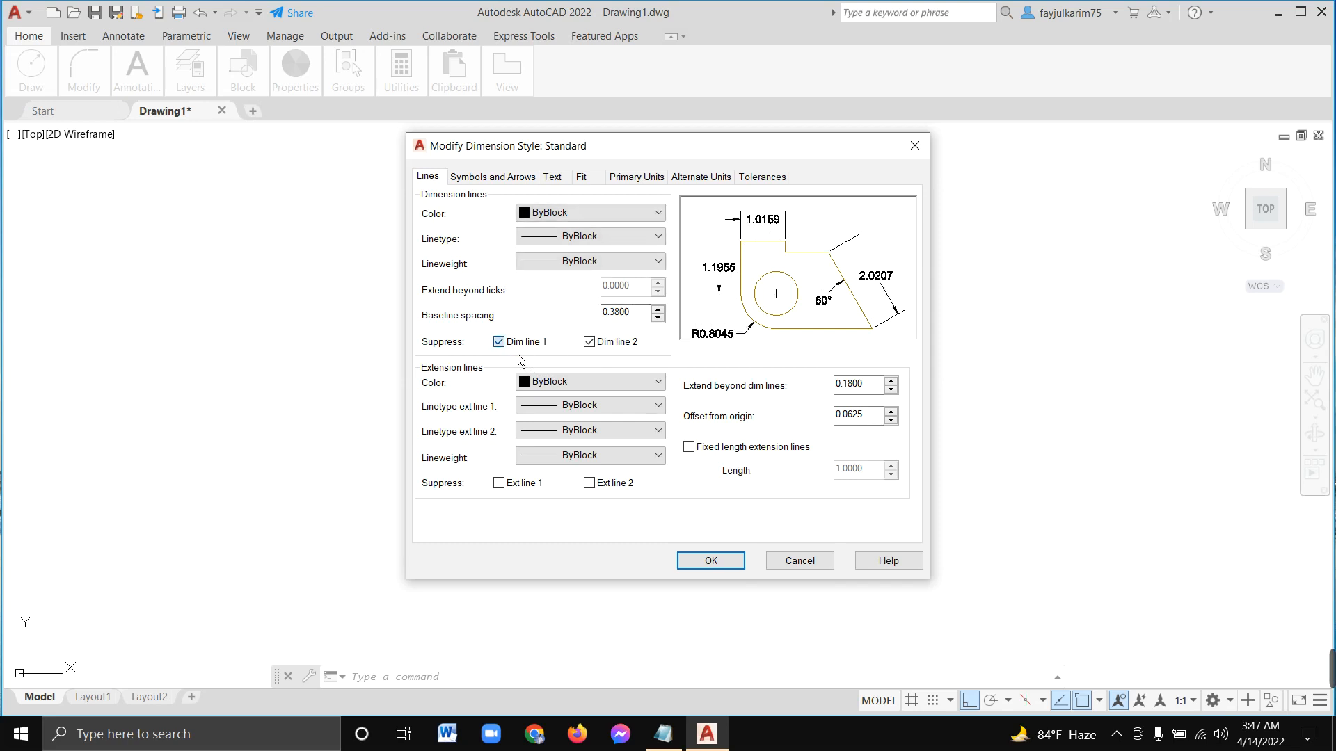
left_click(595, 348)
- Suppress both extension lines, Ext line 1 and Ext line 2, in the Standard dimension style
left_click(501, 485)
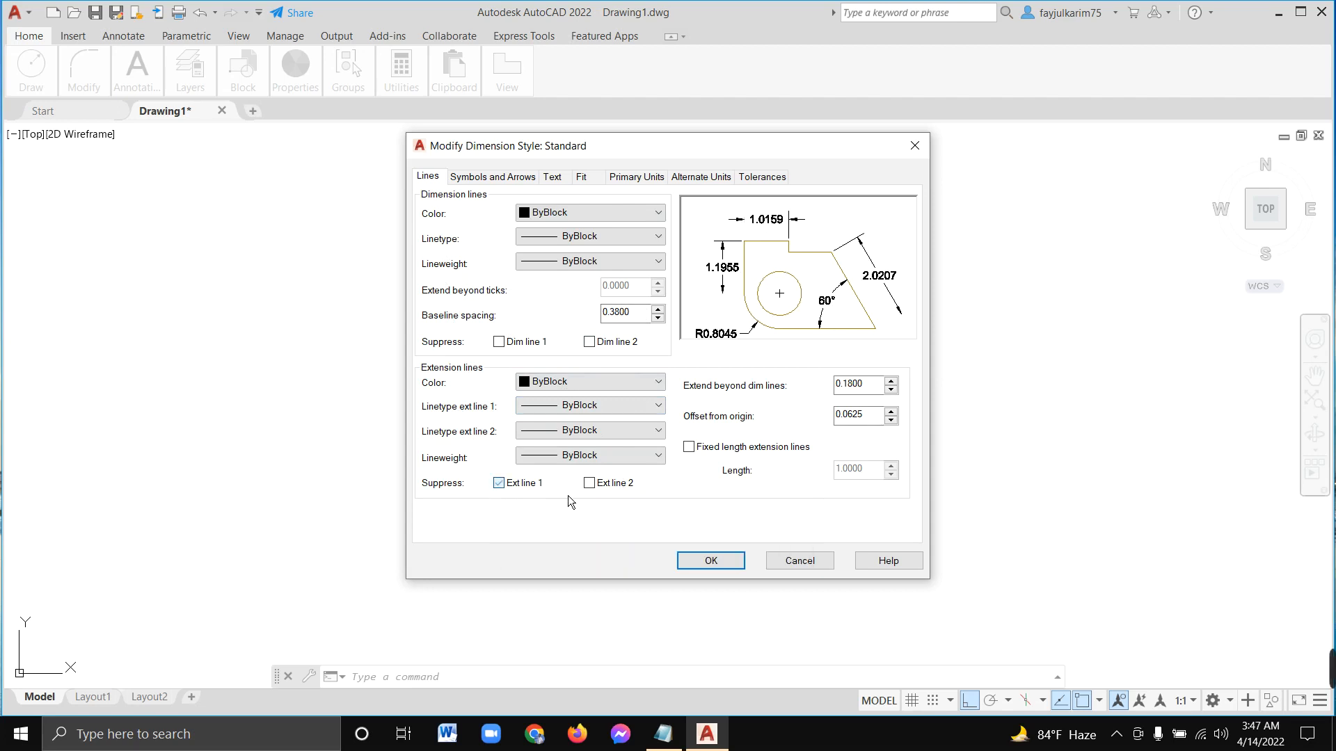
left_click(591, 483)
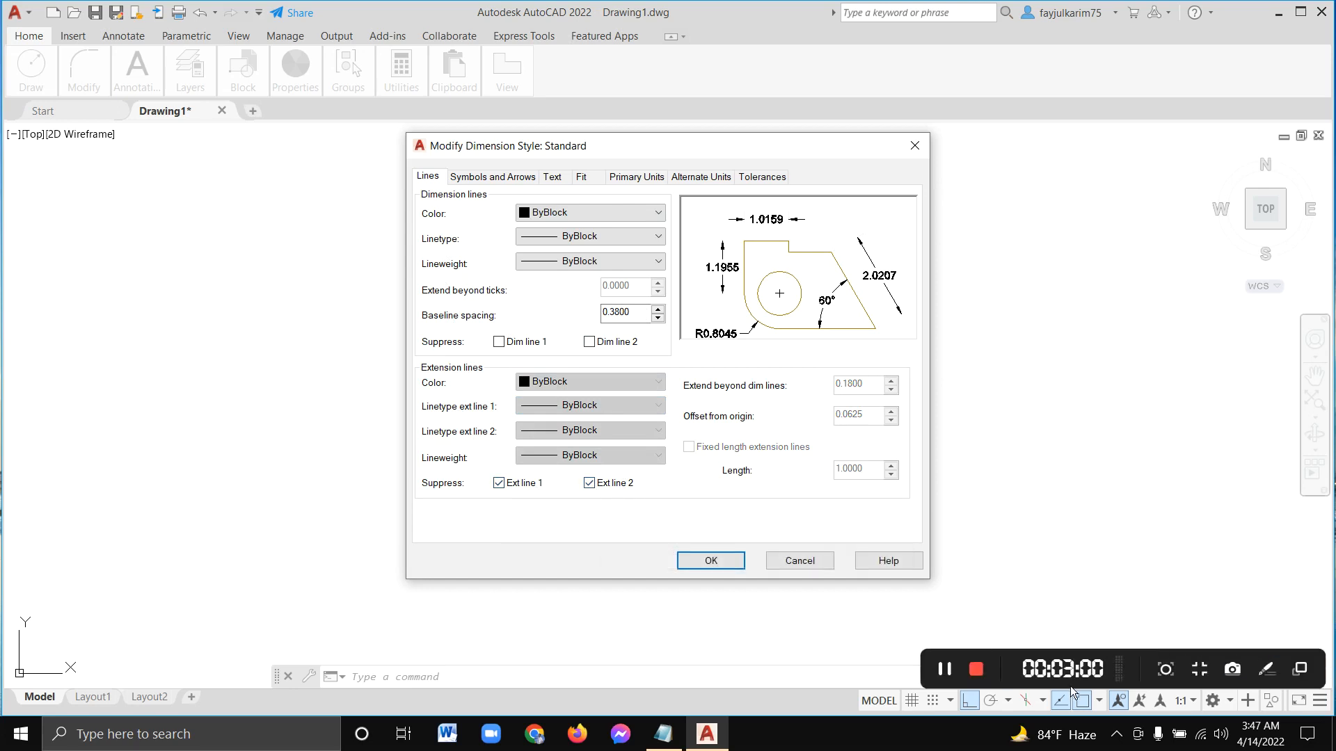
left_click(944, 670)
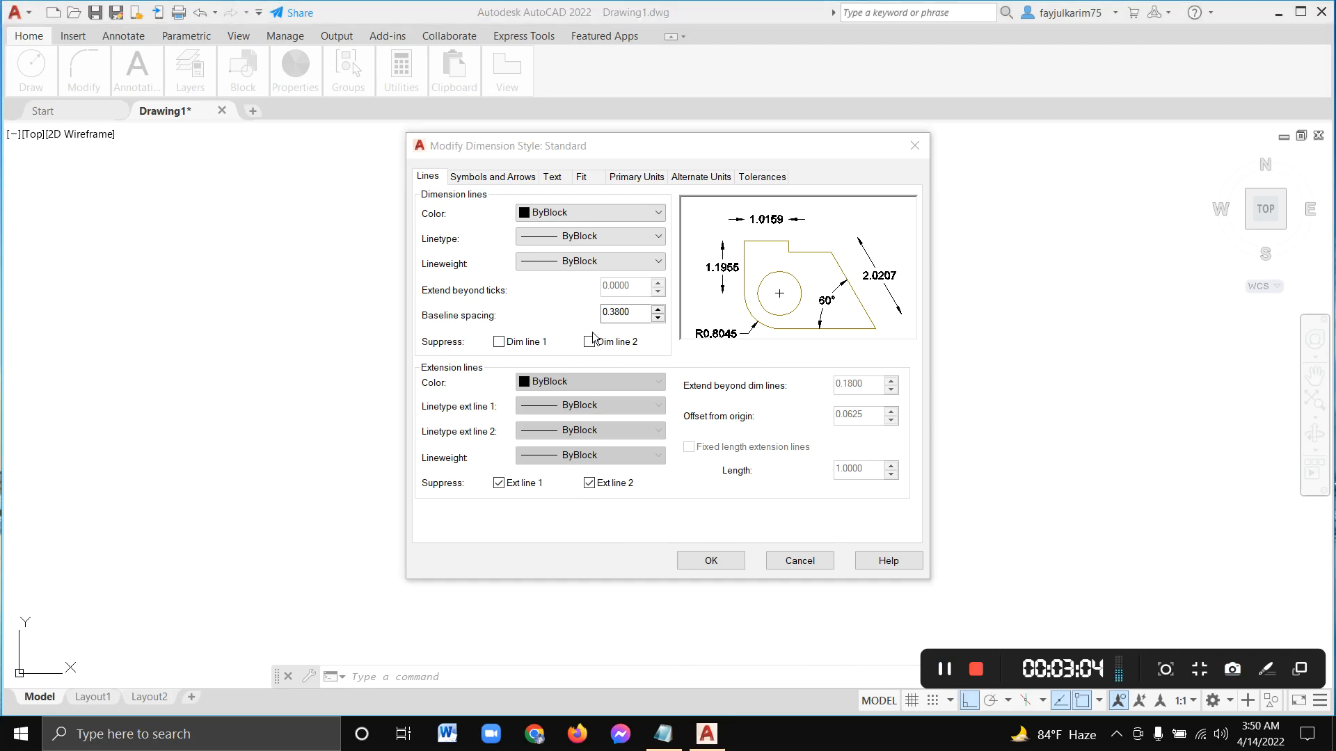
- Set the dimension text height to 4 and choose Centered for its vertical placement
left_click(560, 184)
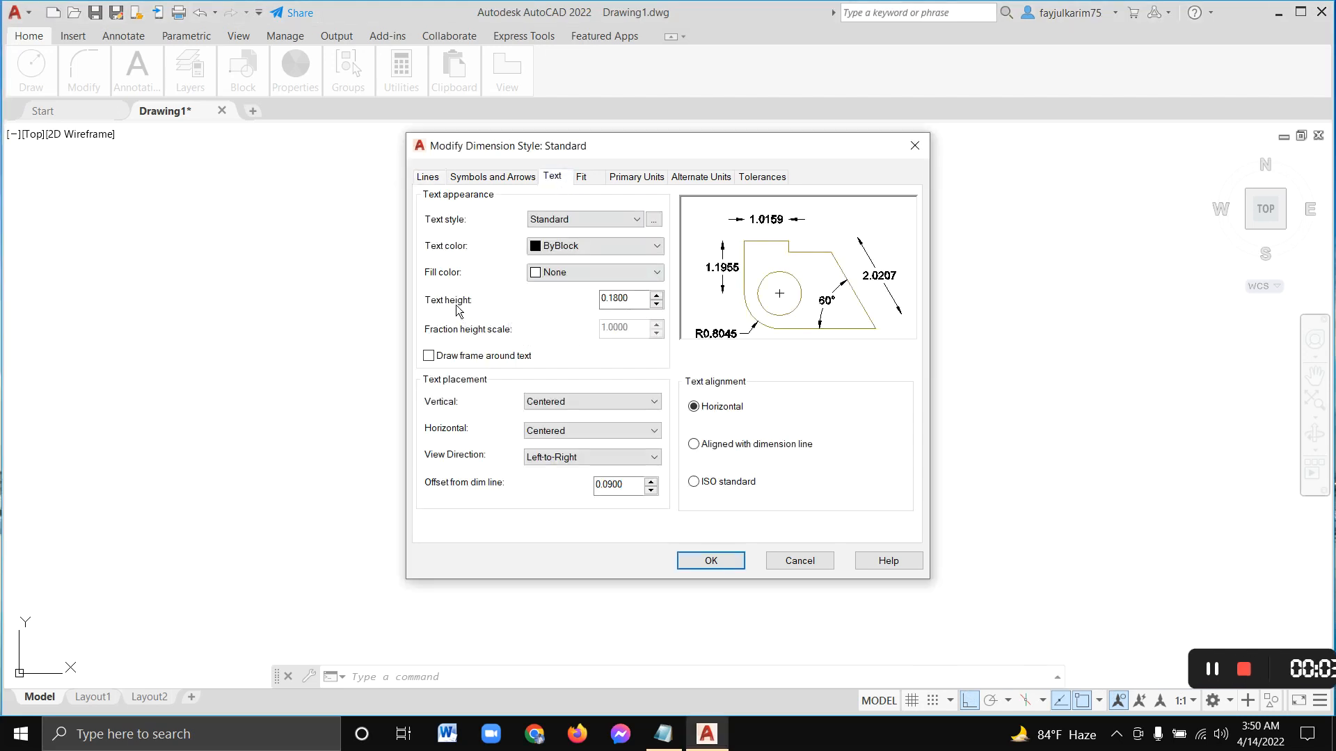
left_click(636, 304)
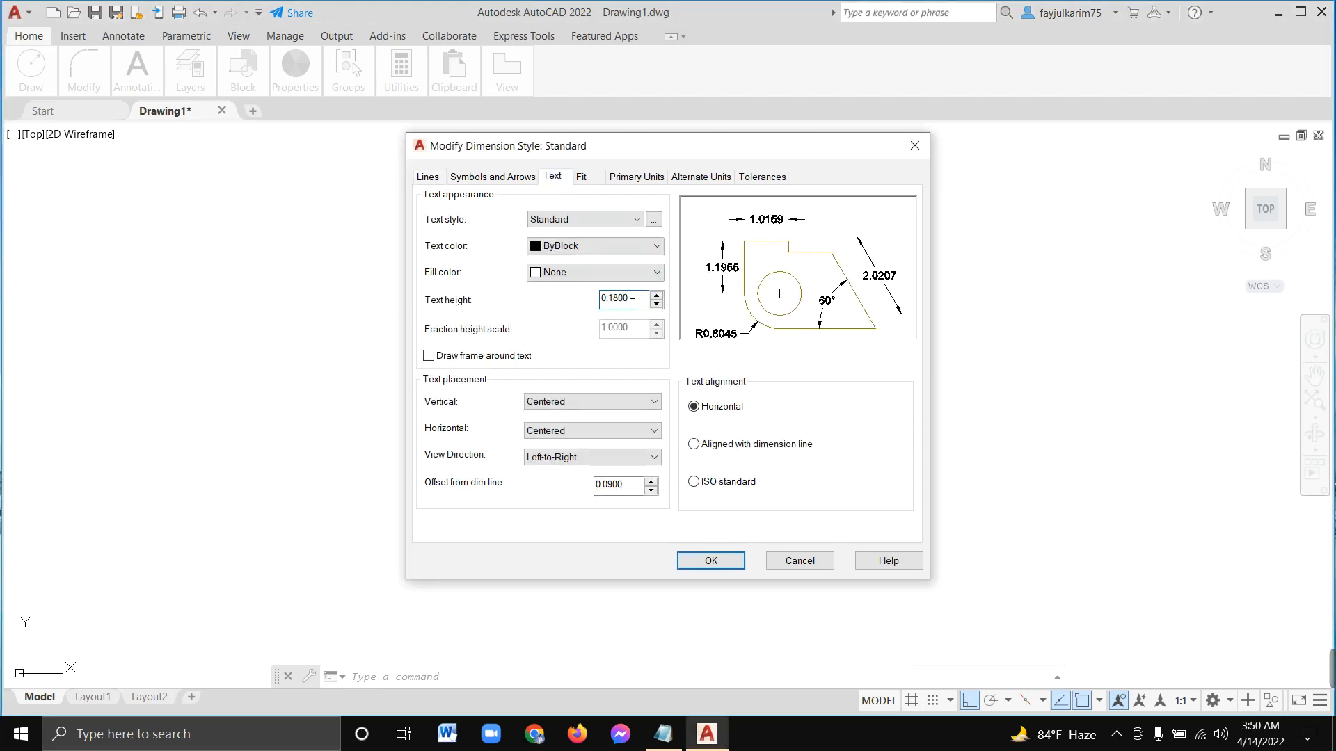
key("BackSpace")
key("BackSpace")
key("BackSpace")
key("BackSpace")
key("BackSpace")
type("4")
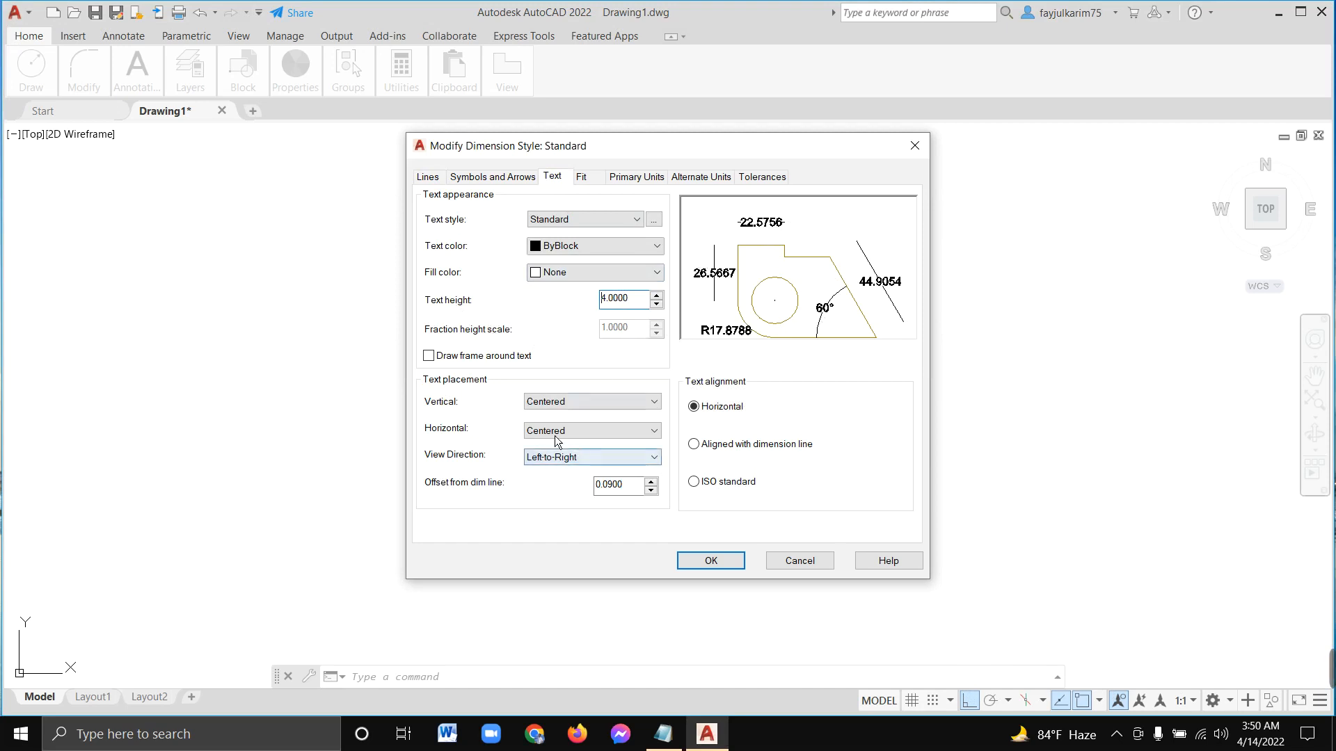
left_click(658, 404)
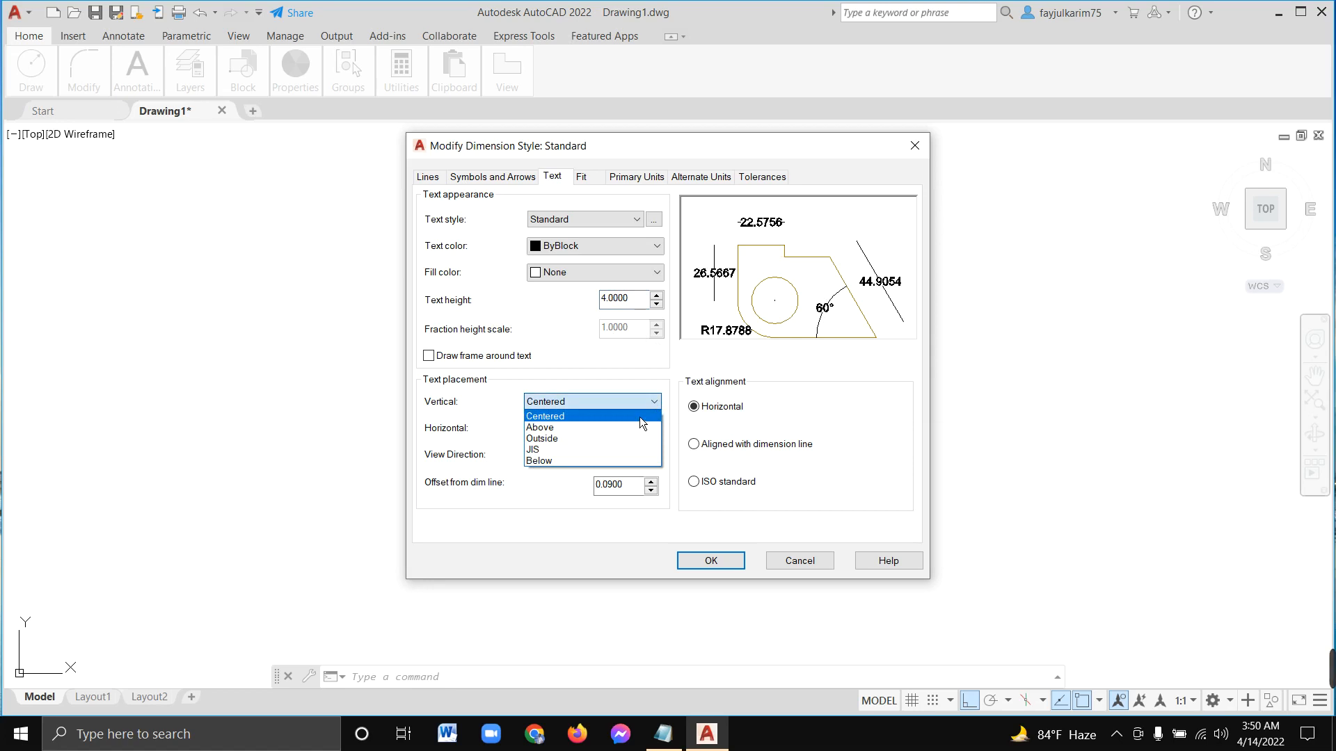
left_click(613, 420)
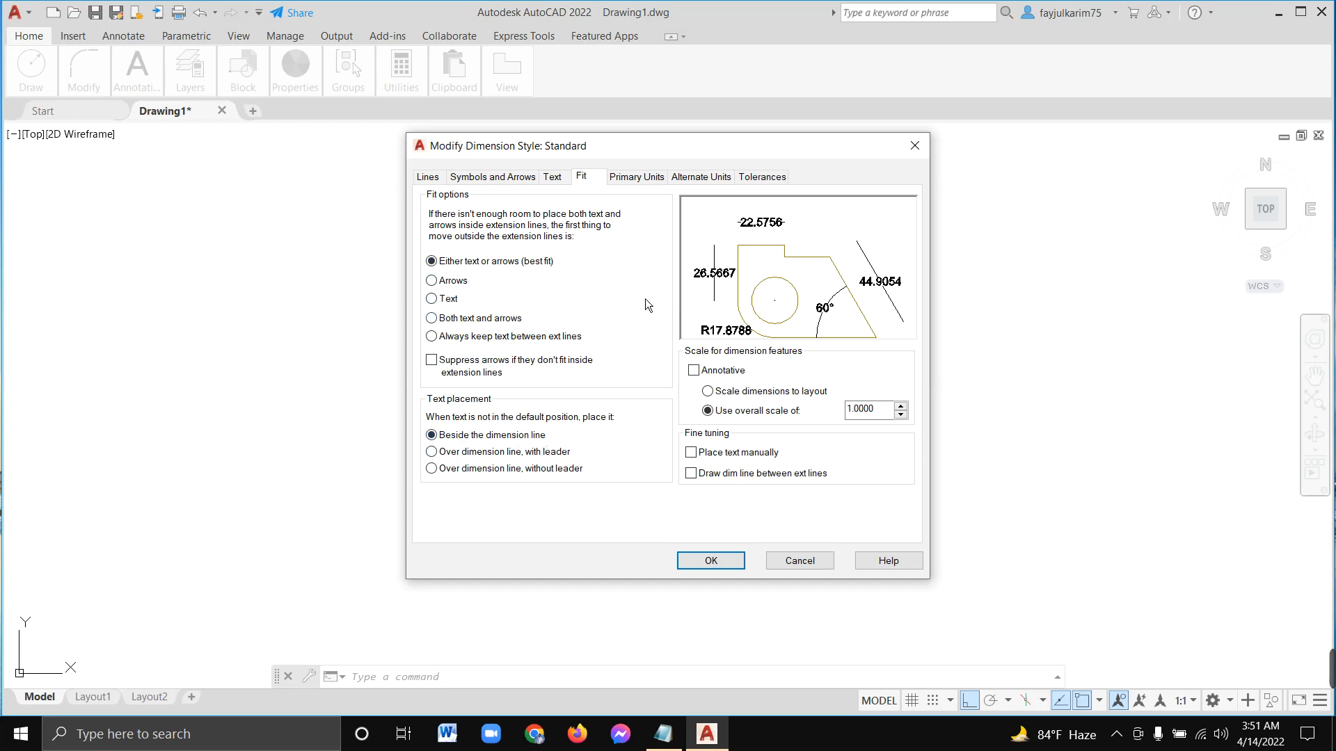
- Set the primary linear units to Architectural format with a precision of 0'-0 1/256"
left_click(640, 180)
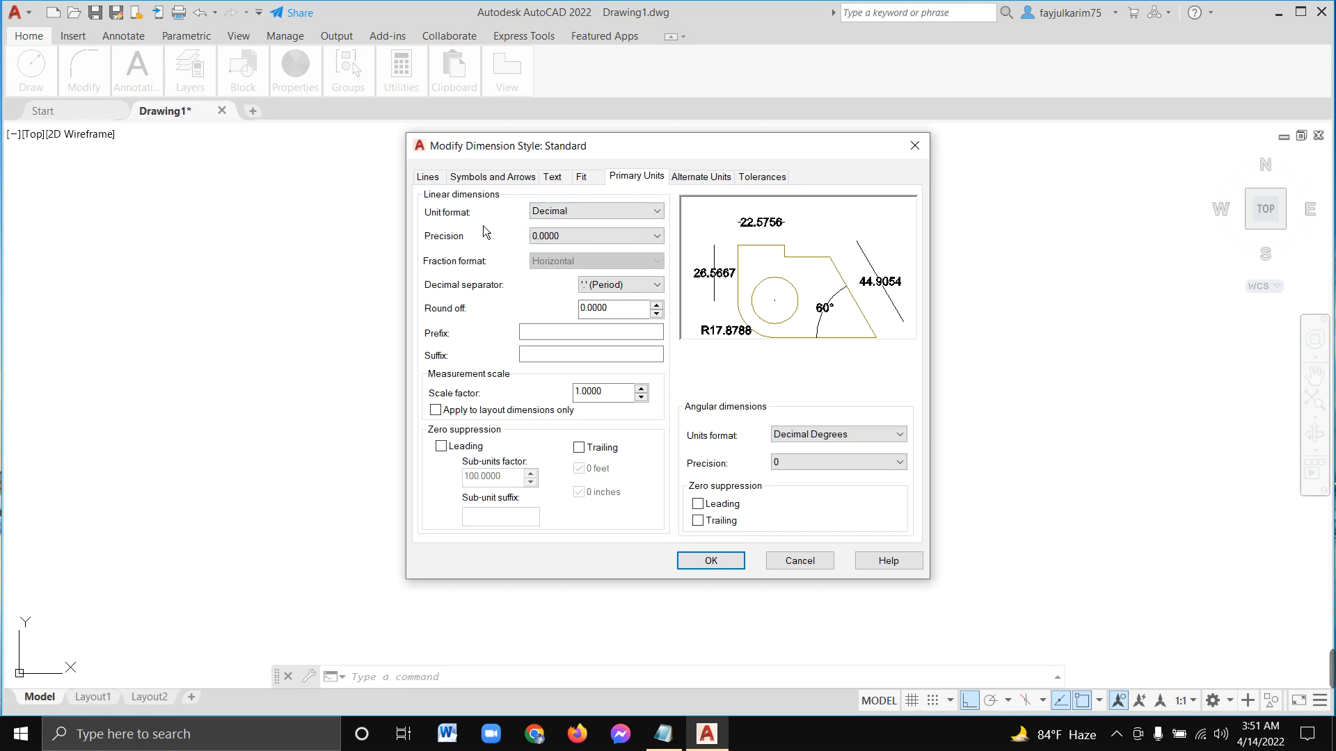
left_click(664, 217)
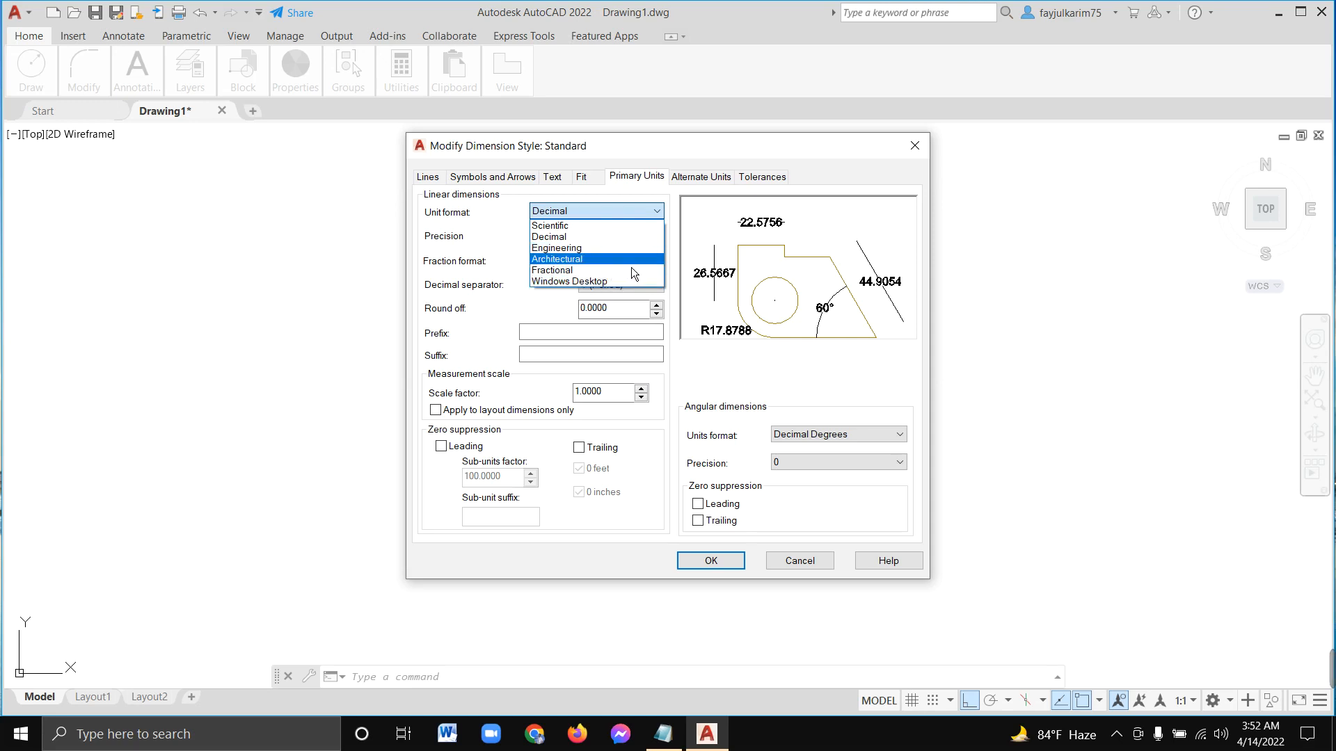
left_click(604, 260)
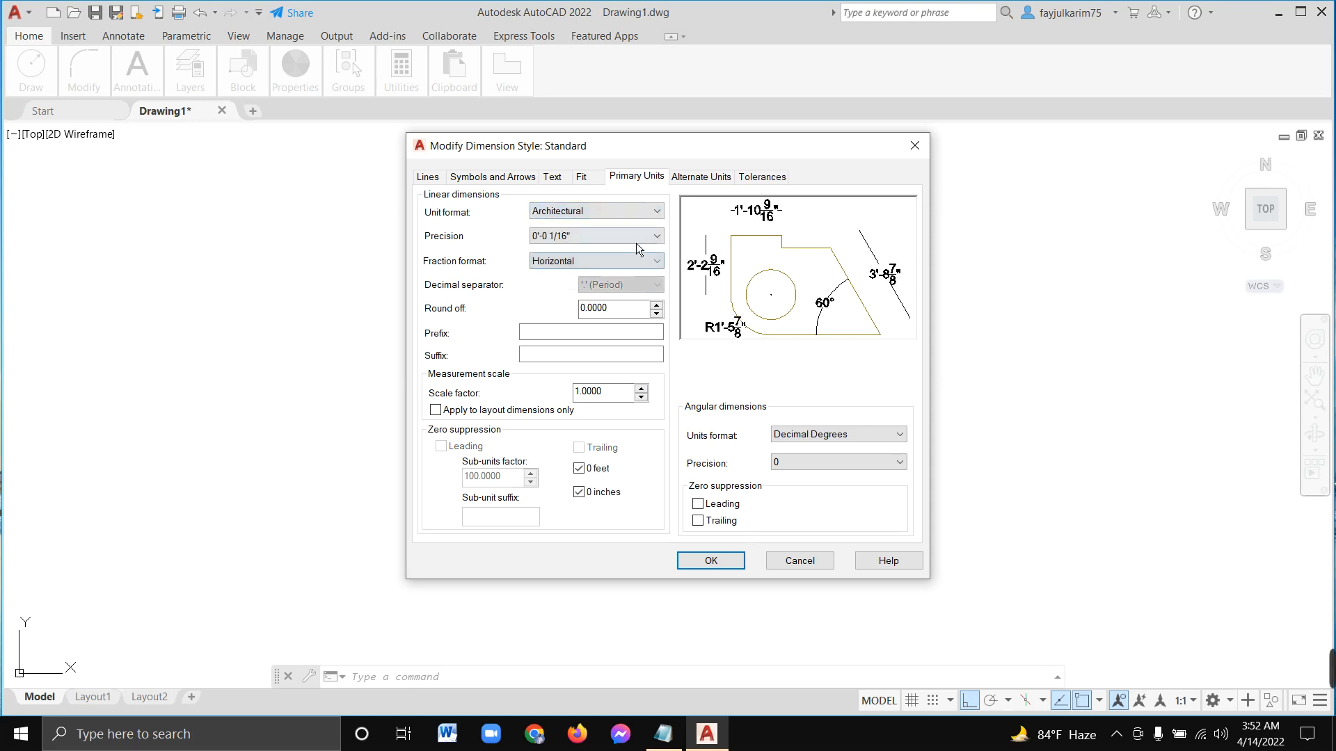
left_click(595, 236)
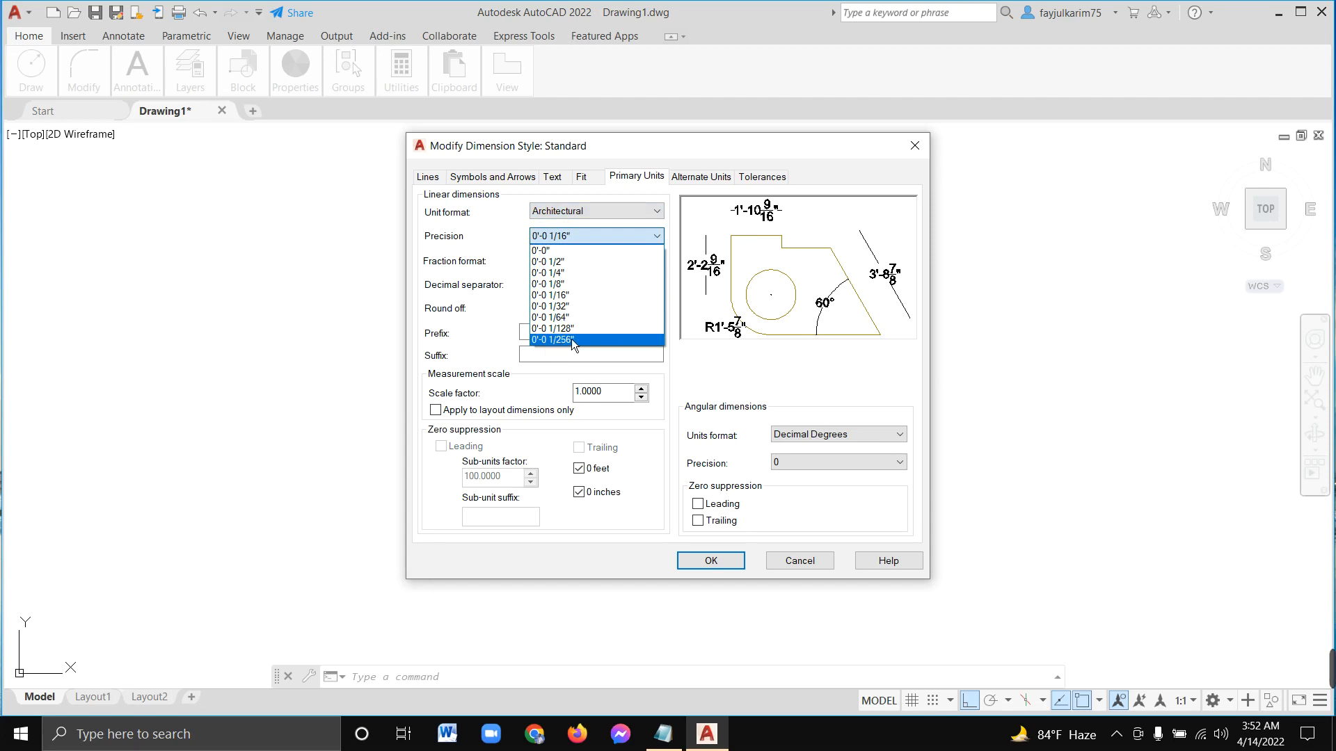
left_click(585, 341)
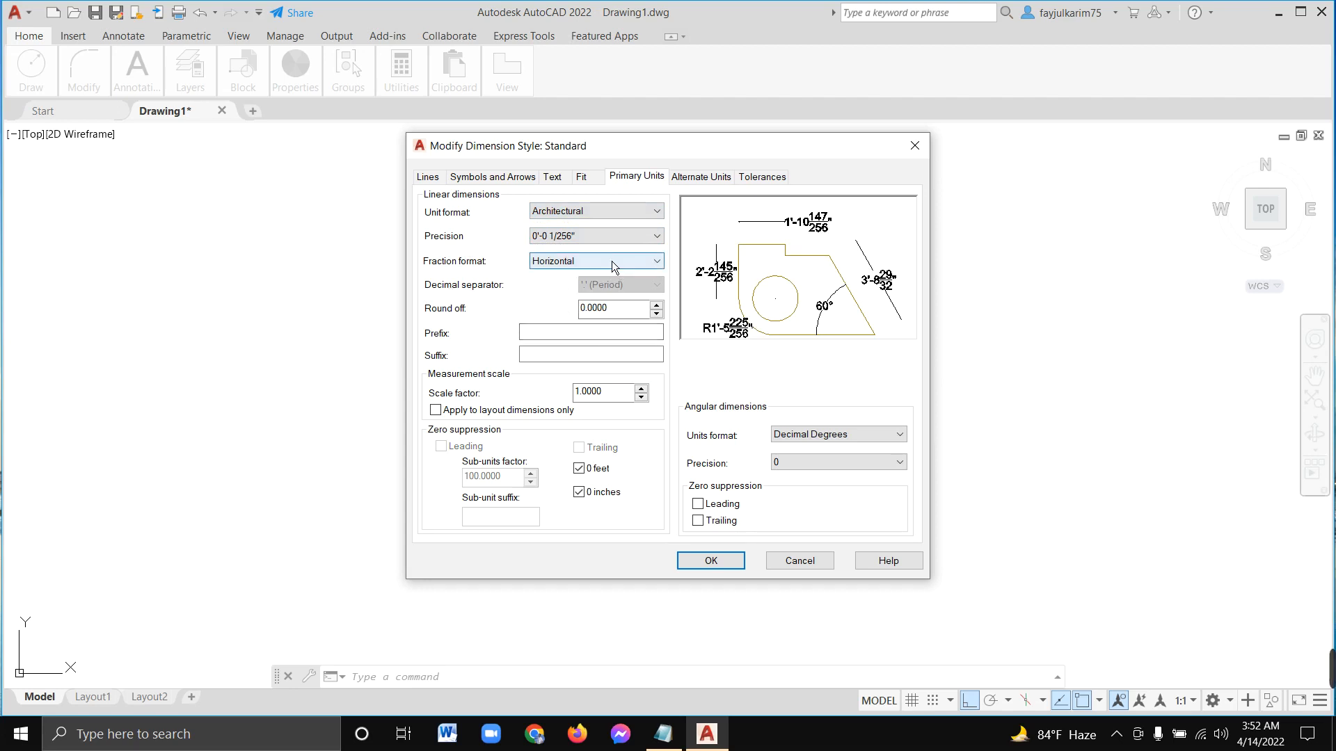
- Set the round-off value of the primary linear dimensions to 5
left_click(627, 311)
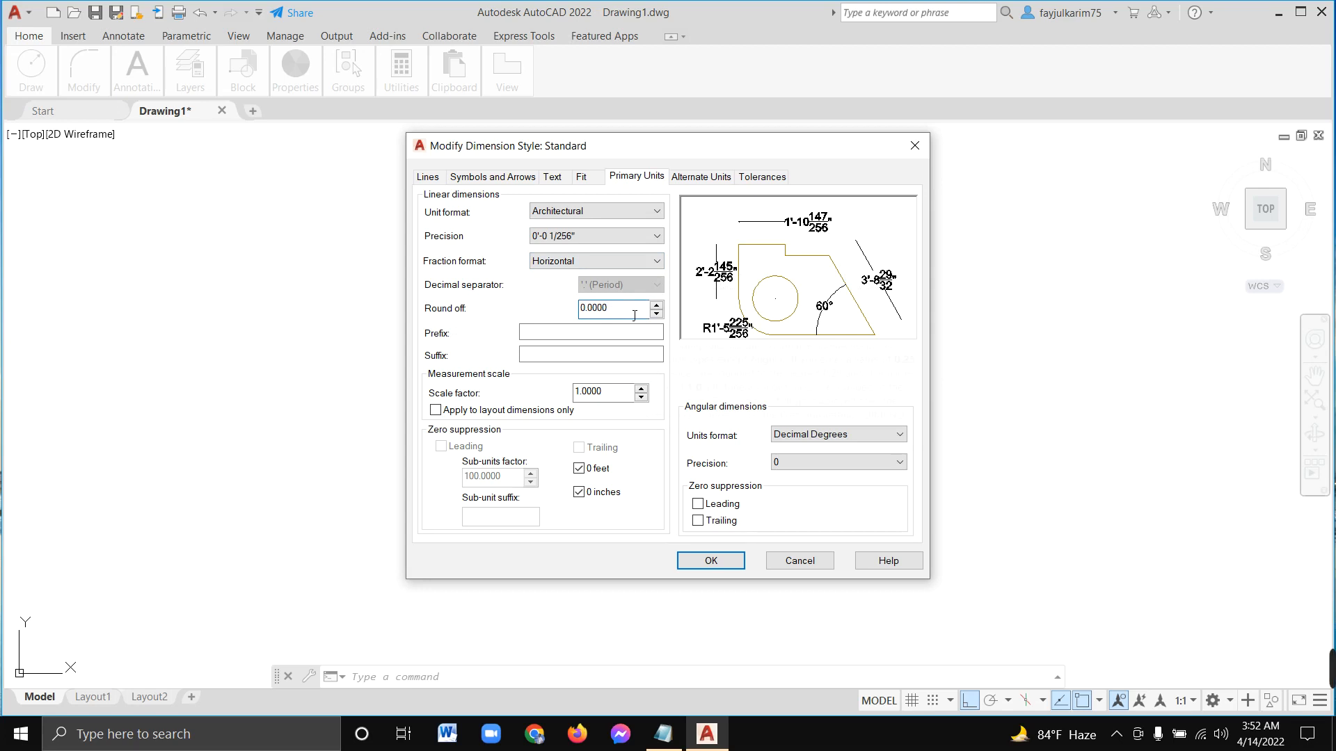
key("BackSpace")
key("BackSpace")
key("BackSpace")
key("BackSpace")
key("BackSpace")
key("BackSpace")
type("5")
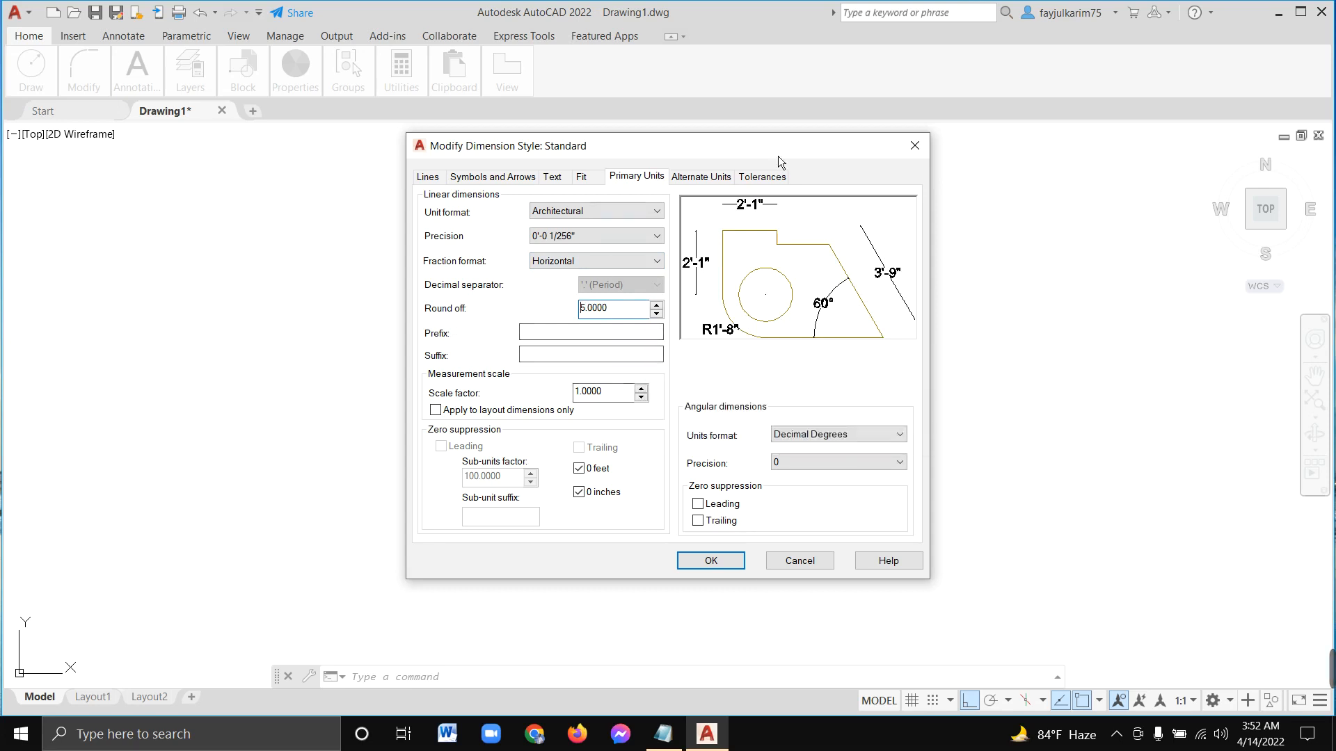
- Review the style's alternate unit, tolerance, symbol and arrow, and line settings
left_click(715, 184)
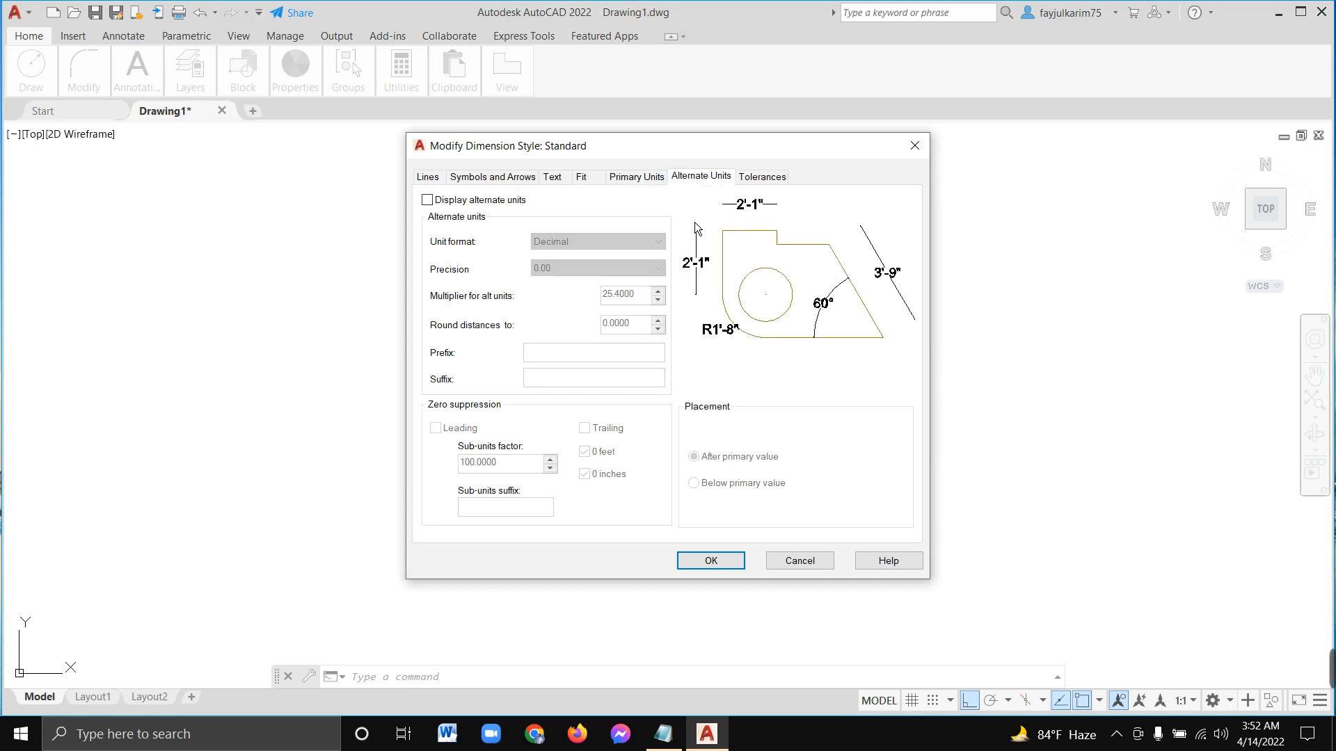
left_click(775, 188)
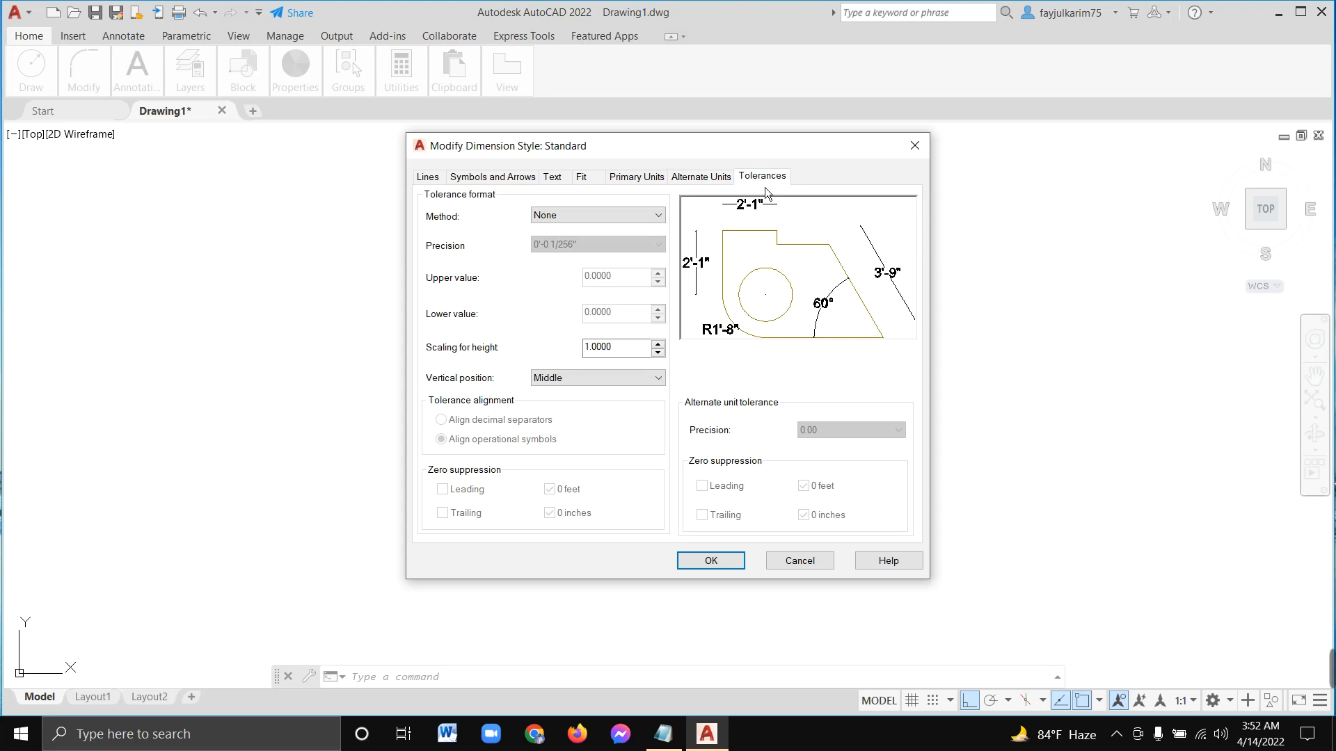
left_click(486, 181)
left_click(439, 180)
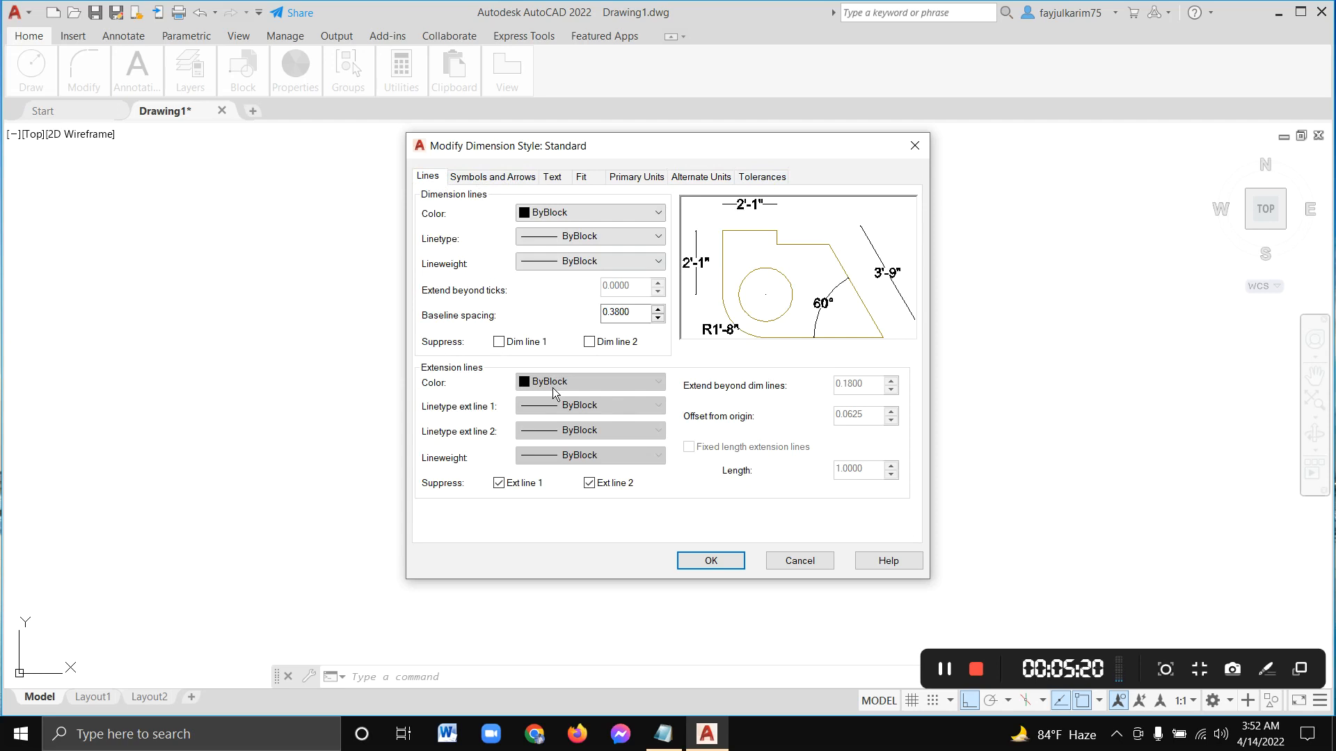
- Examine the list of first arrowhead types, then recheck the style's extension line suppression and text settings
left_click(502, 184)
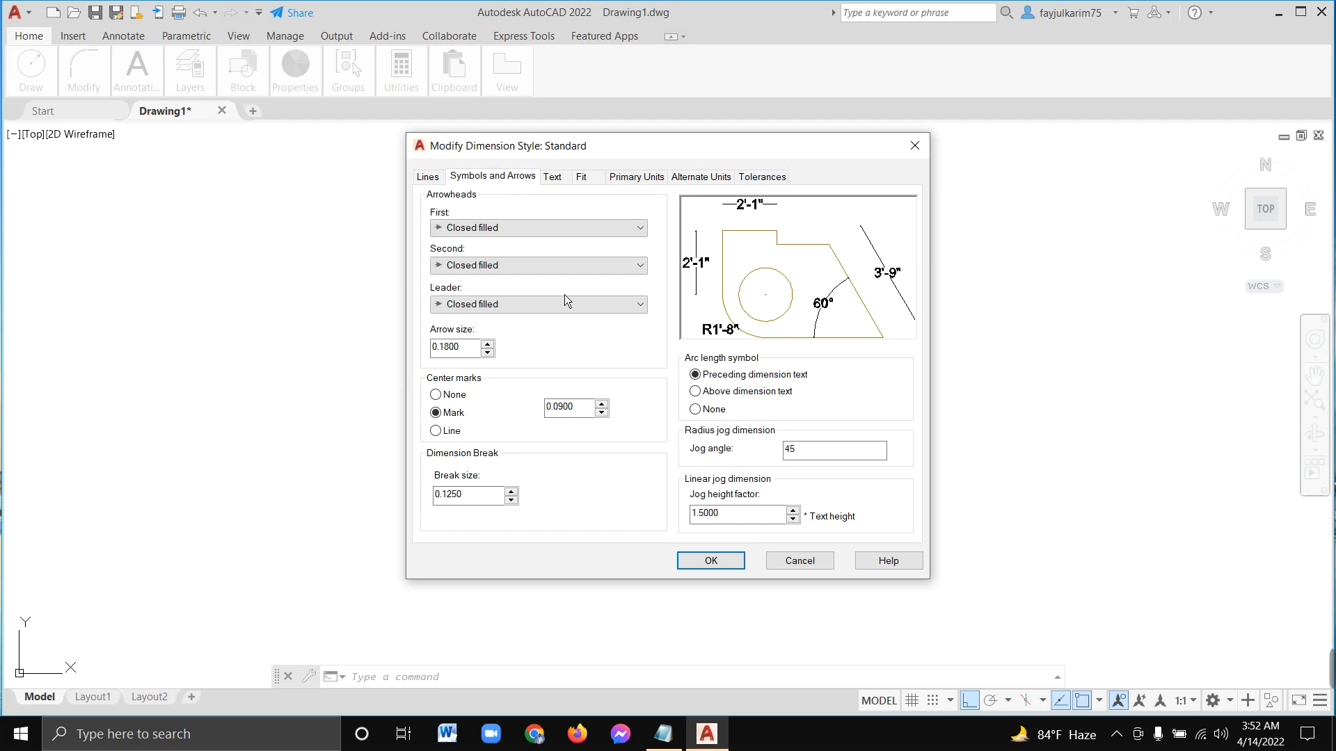
left_click(647, 233)
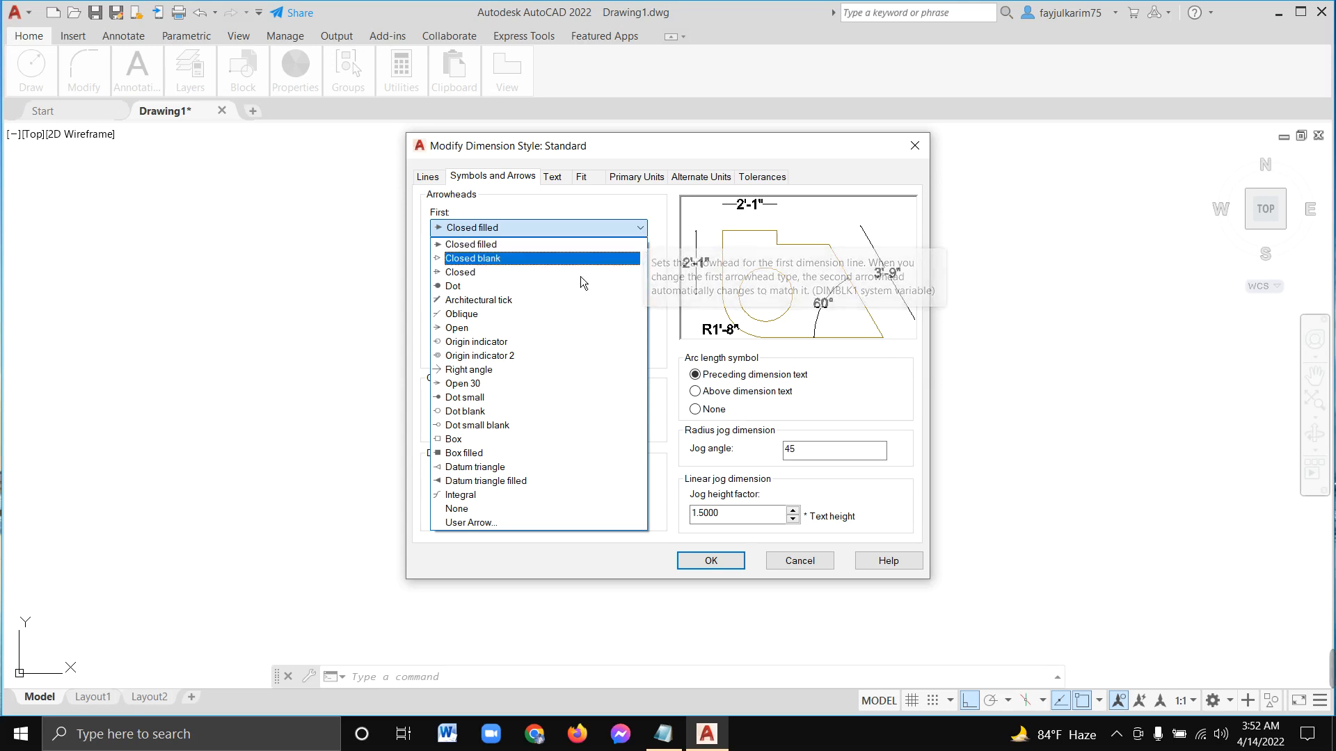
left_click(638, 231)
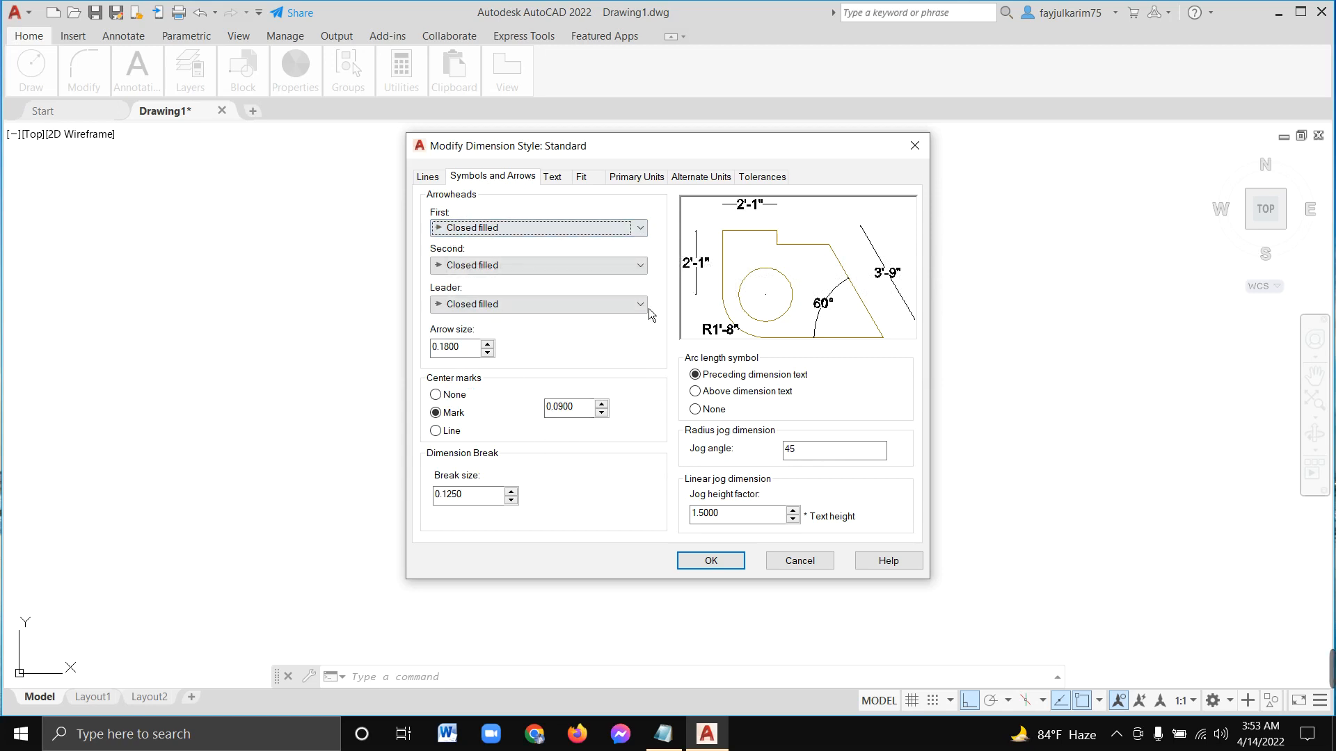
left_click(428, 176)
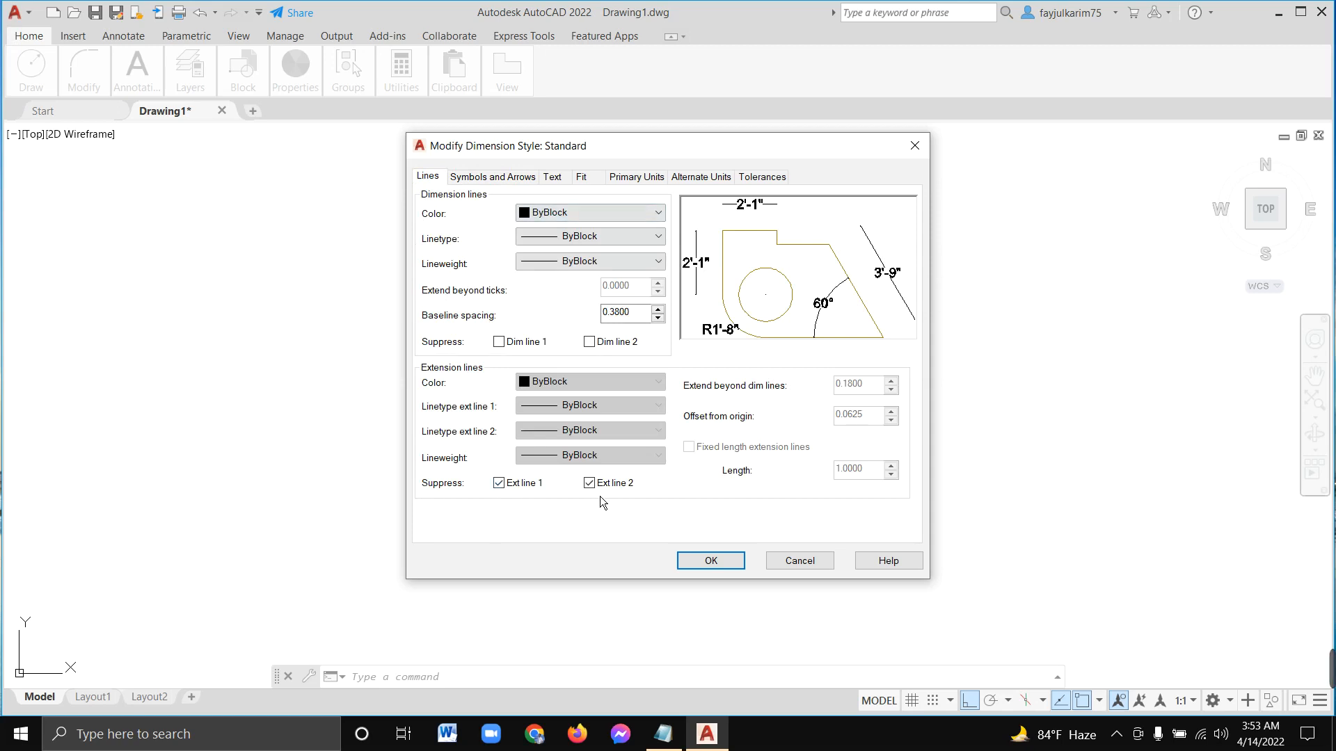
left_click(553, 177)
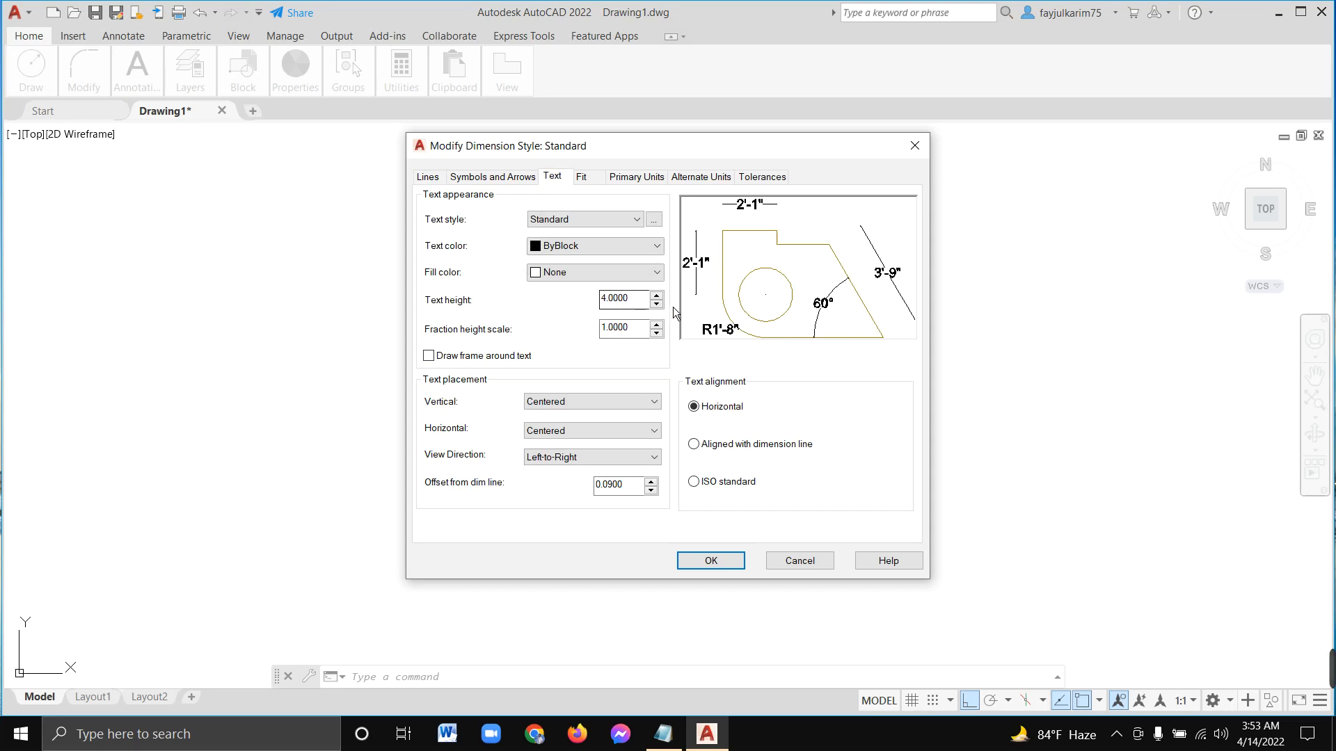
- Choose Decimal Degrees as the units format for the style's angular dimensions
left_click(626, 177)
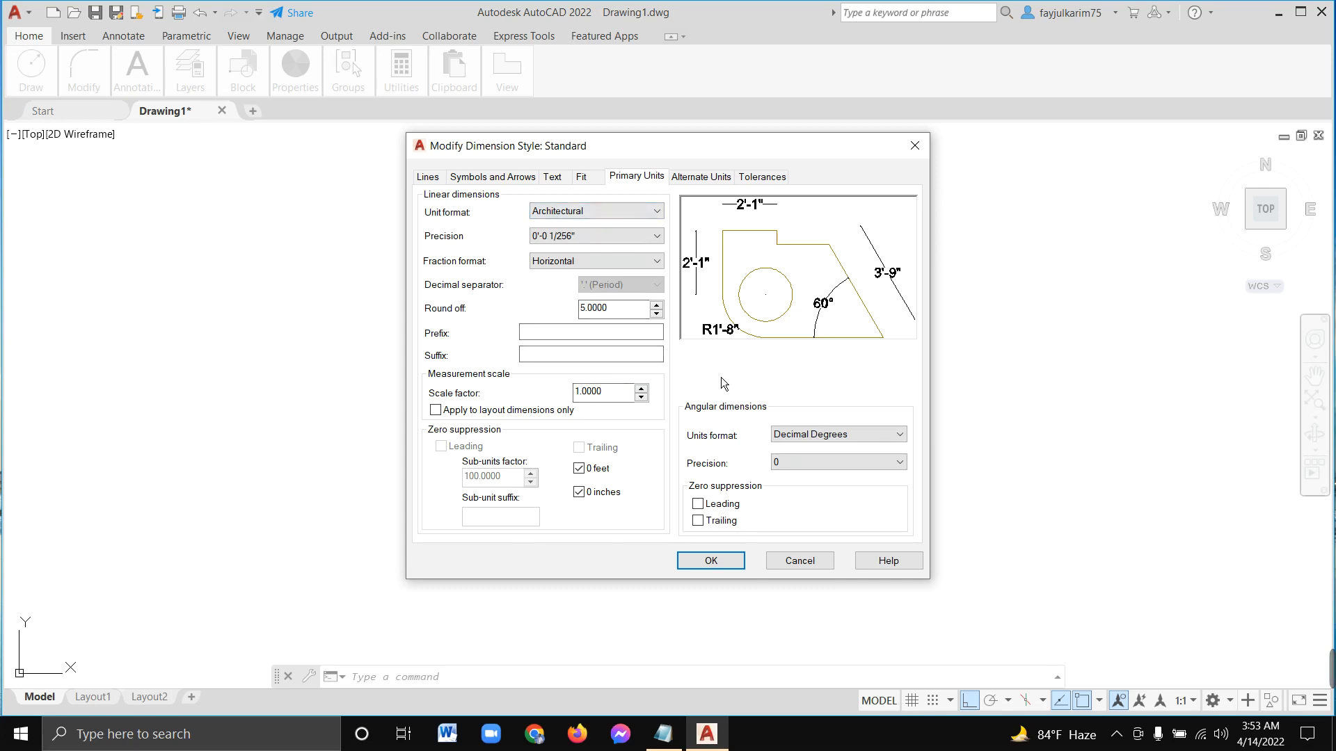
left_click(866, 433)
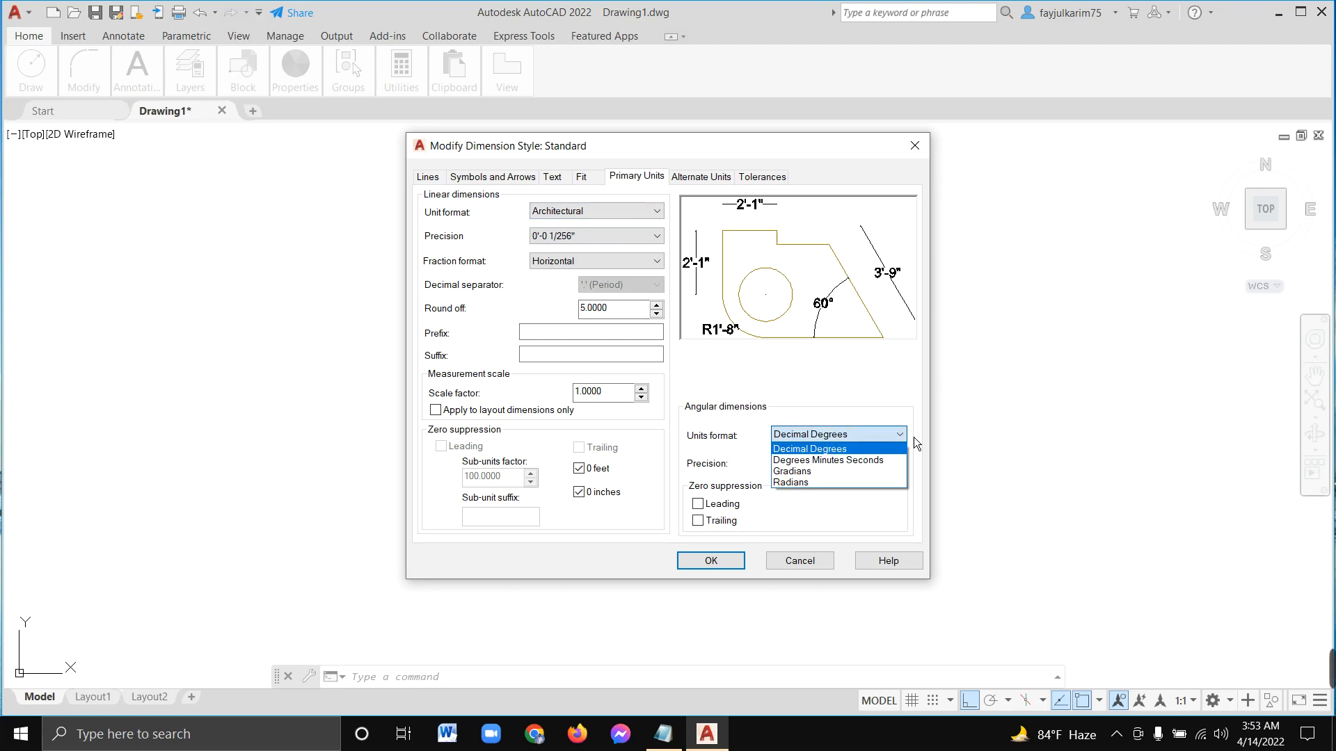
left_click(839, 450)
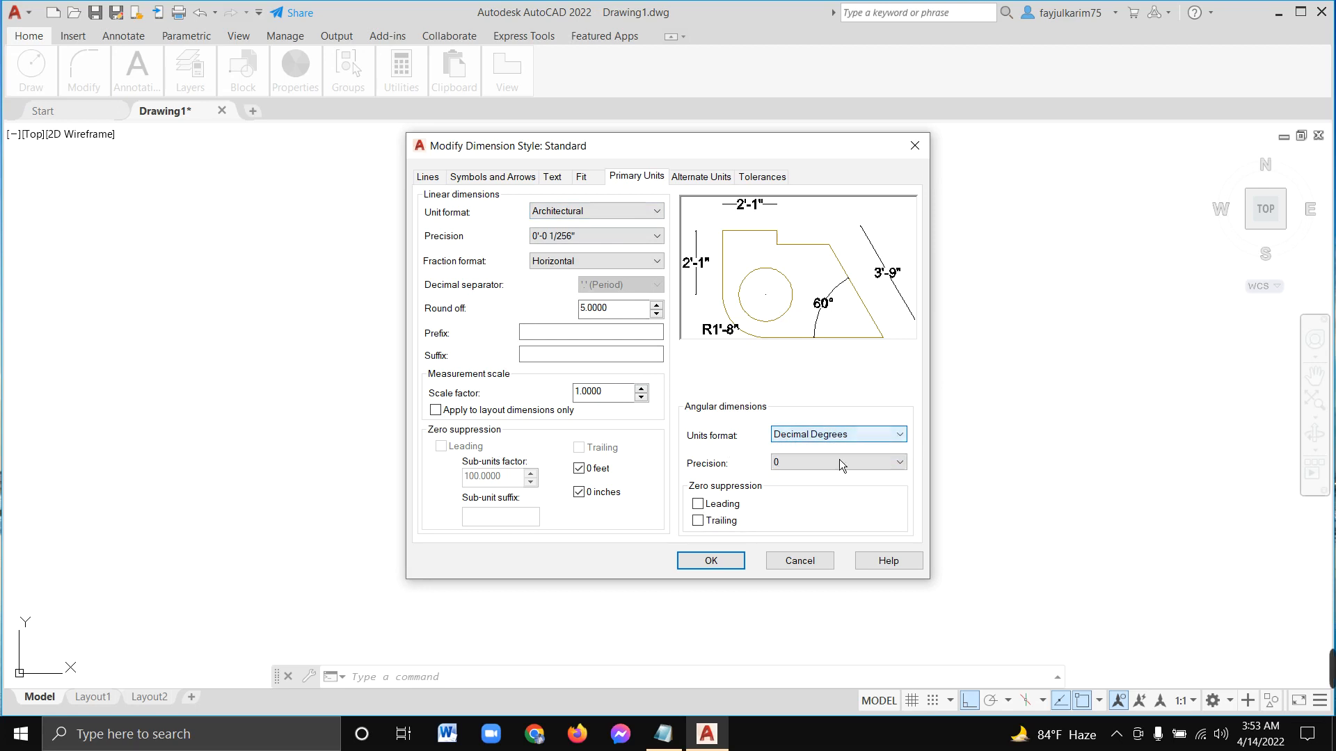
- Accept the modified settings, make Standard the current dimension style and close the Dimension Style Manager
left_click(716, 570)
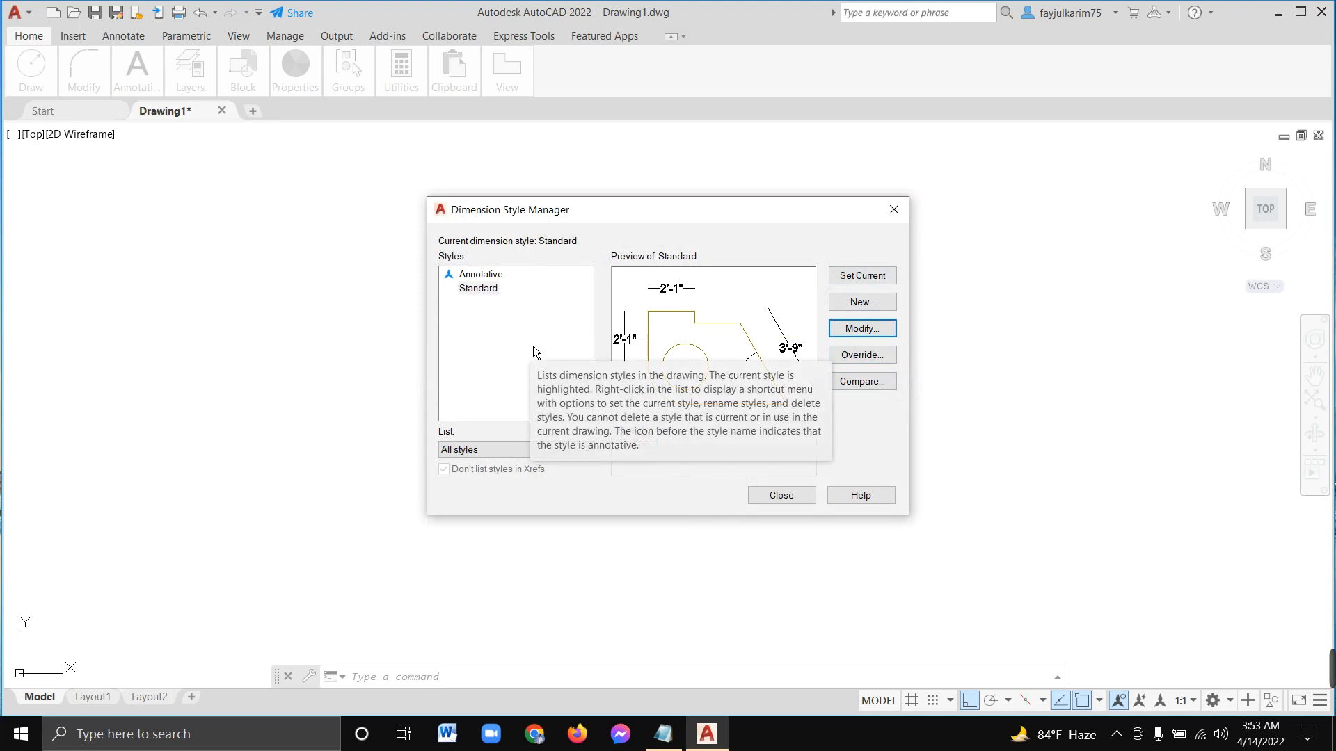
left_click(882, 285)
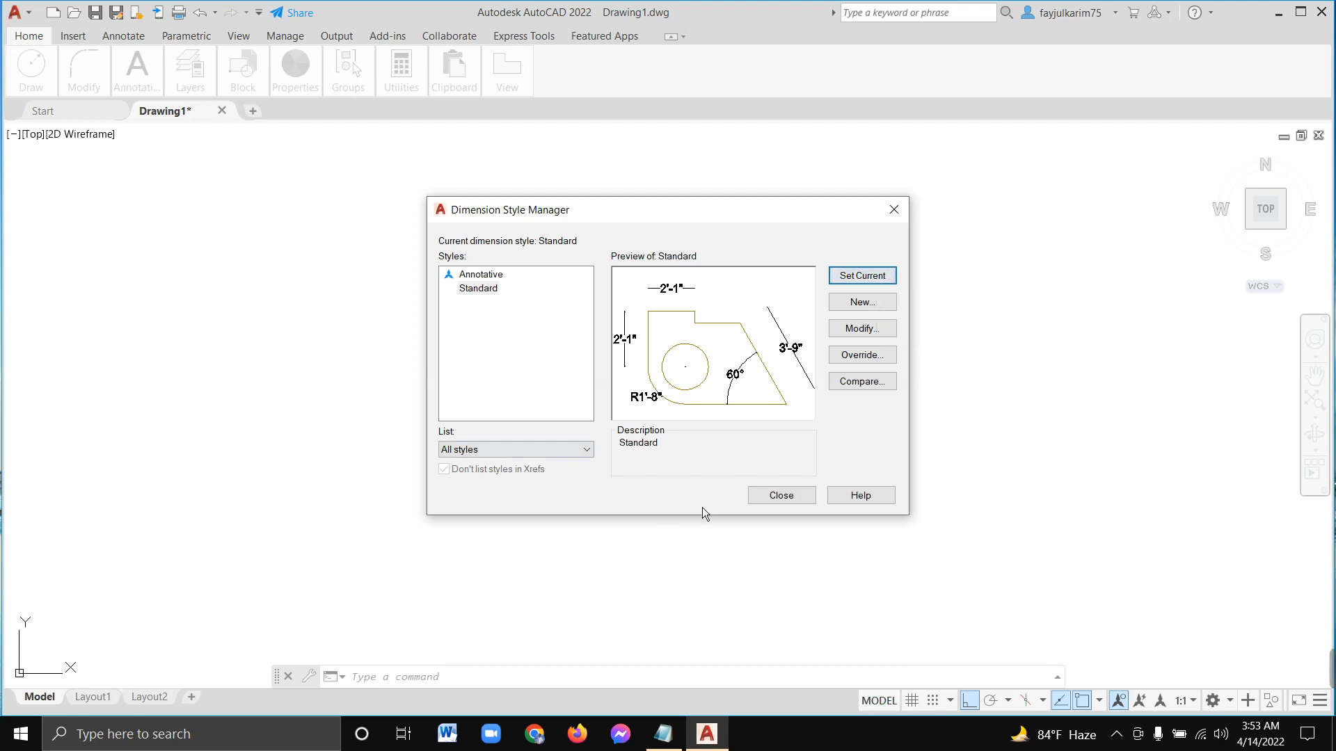
left_click(775, 498)
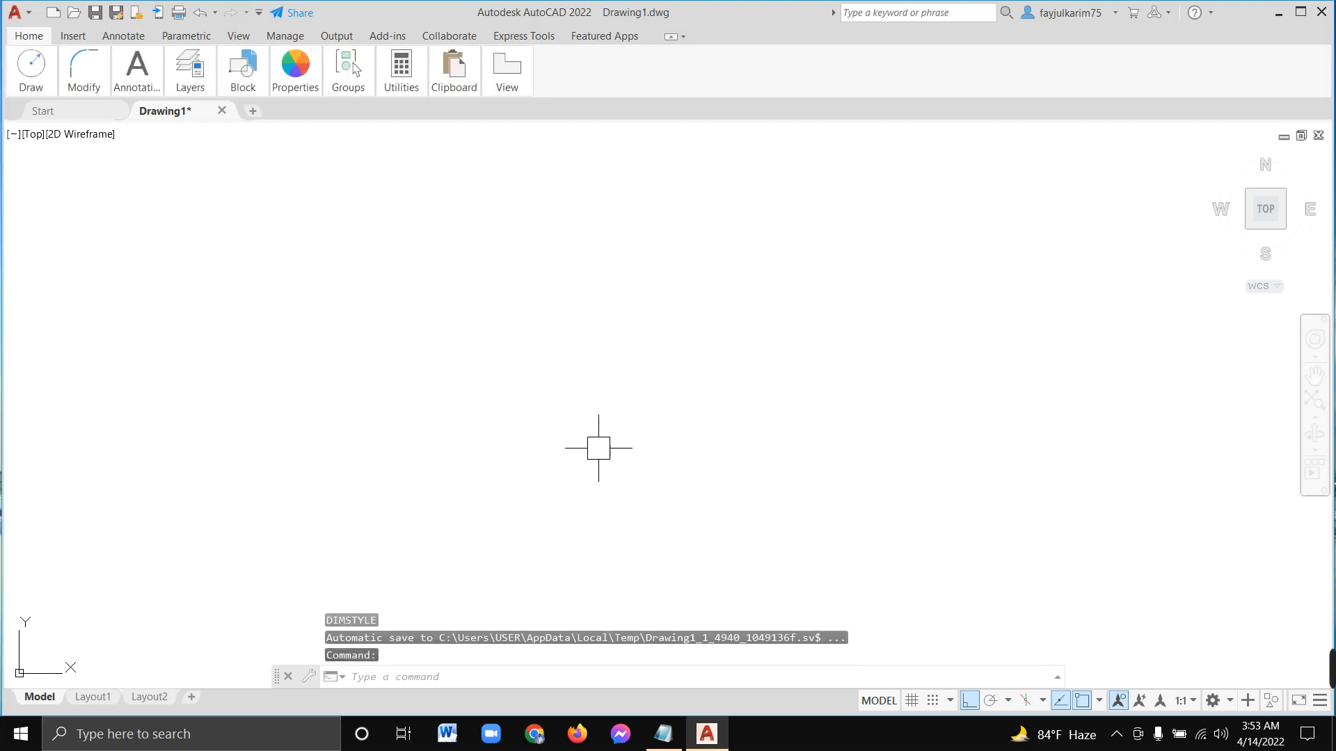